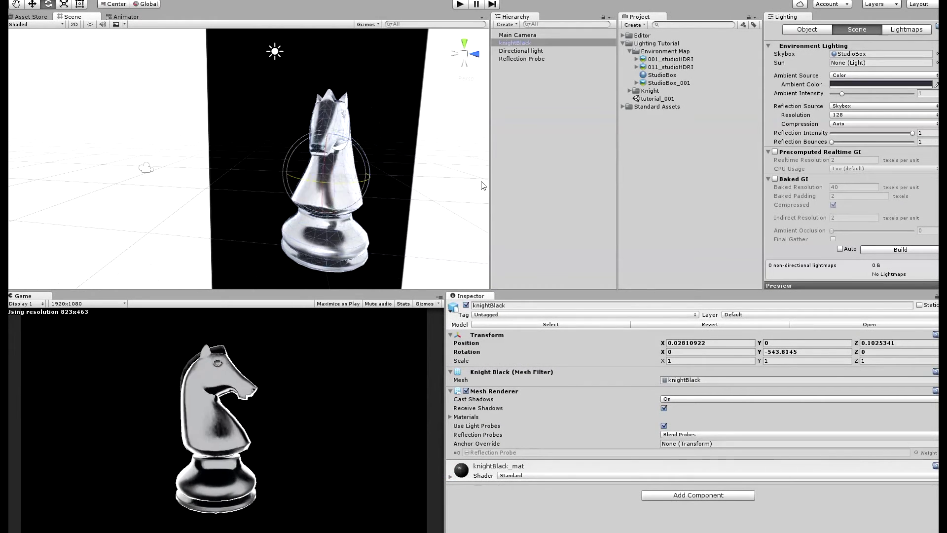
Step: Rotate the knightBlack model about its vertical axis and view it from another side to examine its reflections
{"action": "middle_click_drag", "start_coordinate": [278, 191], "coordinate": [280, 200]}
{"action": "left_click_drag", "start_coordinate": [280, 201], "coordinate": [387, 203], "text": "alt"}
{"action": "left_click_drag", "start_coordinate": [363, 173], "coordinate": [380, 205]}
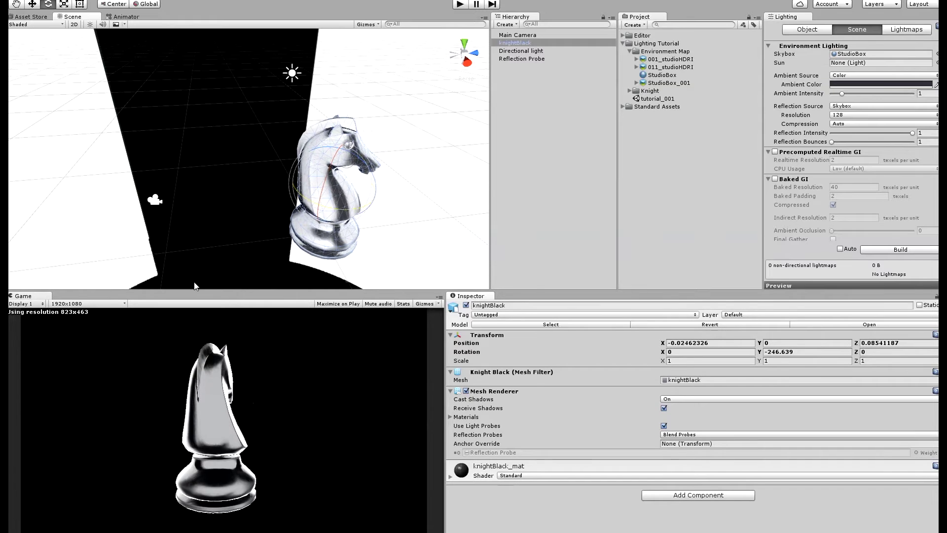
{"action": "left_click_drag", "start_coordinate": [195, 288], "coordinate": [206, 195]}
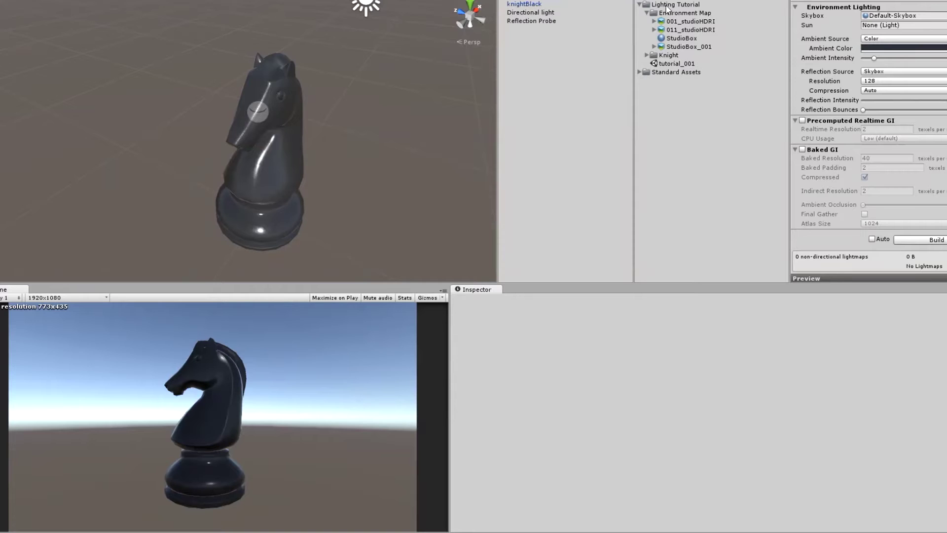
Step: Assign the StudioBox material from the Environment Map folder as the scene's skybox
{"action": "left_click", "coordinate": [691, 30]}
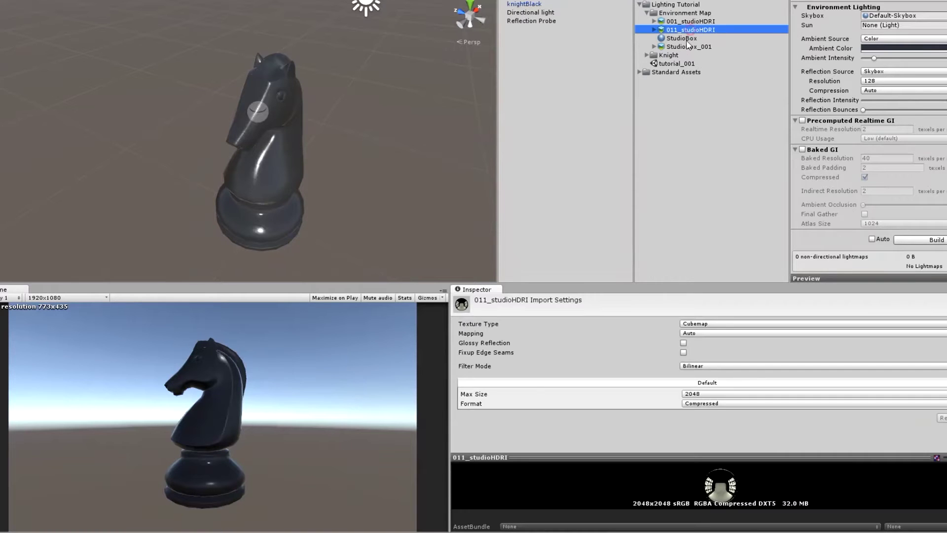
{"action": "left_click_drag", "start_coordinate": [707, 31], "coordinate": [881, 16]}
{"action": "left_click", "coordinate": [700, 38]}
Step: Update the Reflection Probe to capture the new skybox by changing its refresh mode and setting it back to On Awake
{"action": "left_click", "coordinate": [524, 4]}
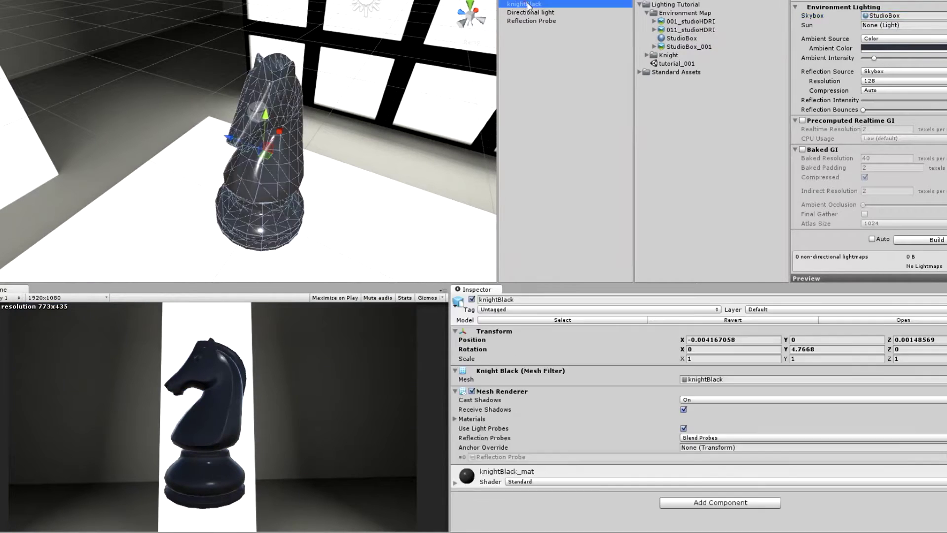
{"action": "left_click", "coordinate": [530, 12]}
{"action": "left_click", "coordinate": [528, 21]}
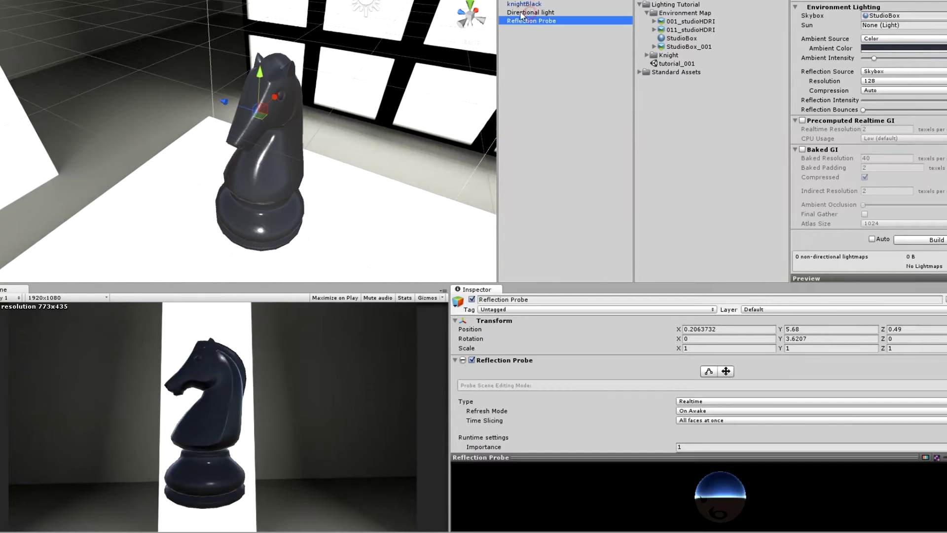
{"action": "left_click", "coordinate": [715, 411]}
{"action": "left_click", "coordinate": [711, 445]}
{"action": "left_click", "coordinate": [711, 411]}
{"action": "left_click", "coordinate": [709, 422]}
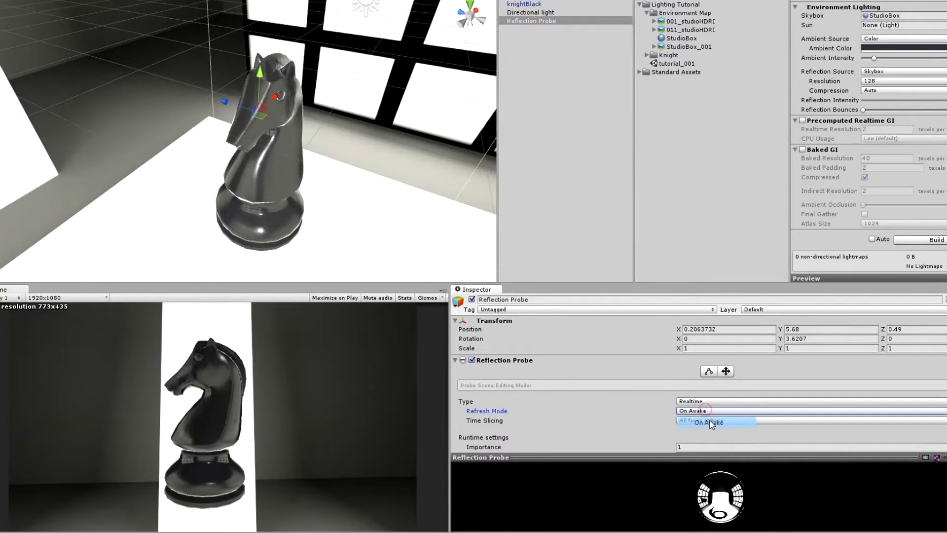
Step: Rotate the knight about its vertical axis to check how the studio reflections move across it
{"action": "left_click", "coordinate": [283, 191]}
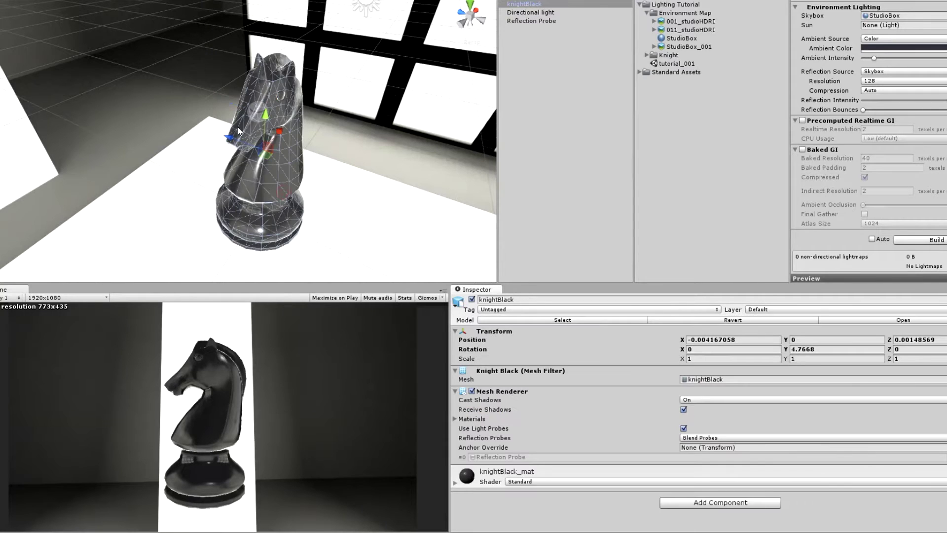
{"action": "key", "text": "e"}
{"action": "left_click_drag", "start_coordinate": [272, 170], "coordinate": [374, 121]}
Step: Disable the Light component of the Directional light and rotate the knight to about -2 degrees on Y
{"action": "left_click", "coordinate": [530, 13]}
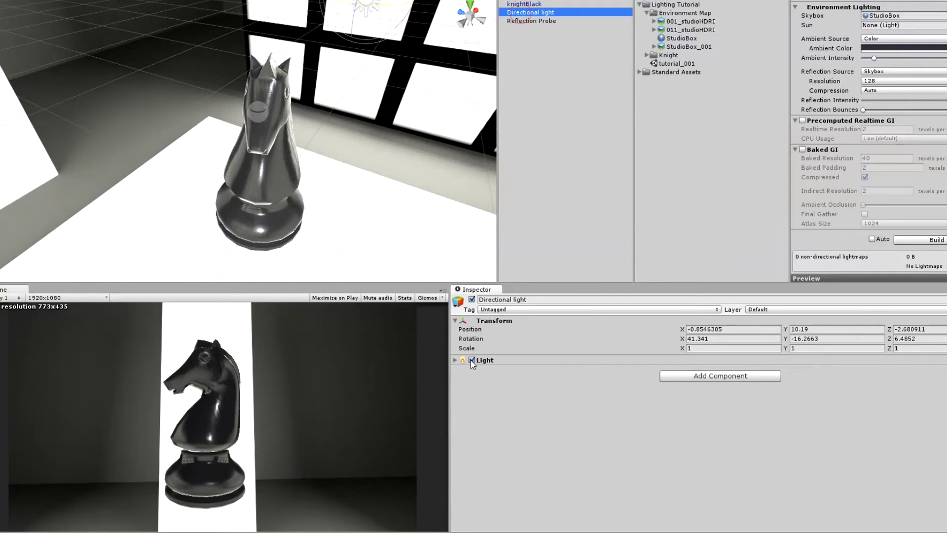
{"action": "left_click", "coordinate": [471, 361]}
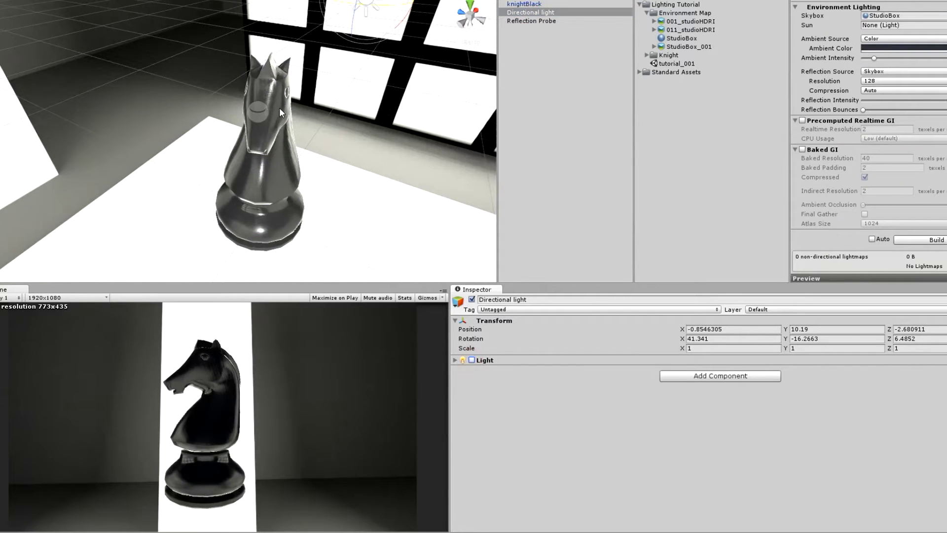
{"action": "left_click", "coordinate": [267, 176]}
{"action": "left_click_drag", "start_coordinate": [264, 193], "coordinate": [266, 173]}
Step: Raise the exposure of the StudioBox skybox material
{"action": "left_click", "coordinate": [873, 19]}
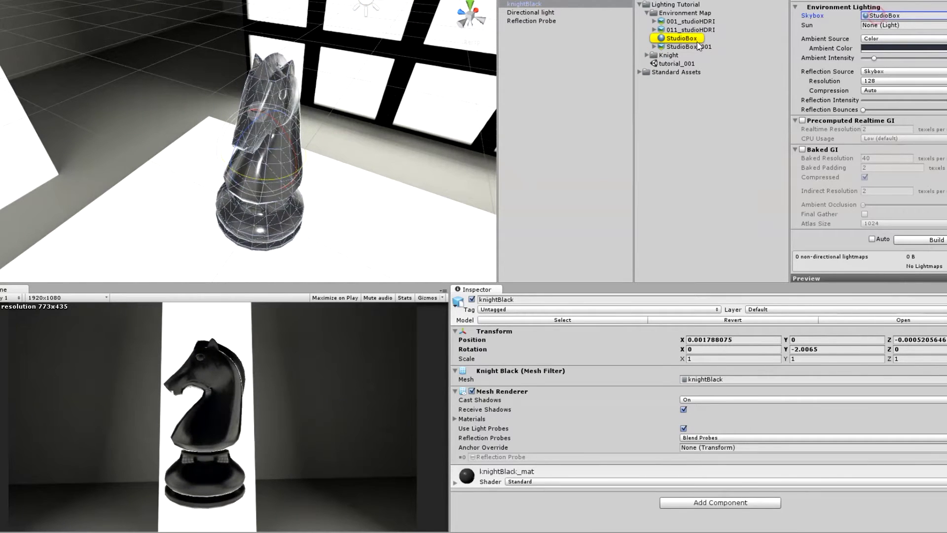
{"action": "left_click", "coordinate": [689, 40]}
{"action": "left_click_drag", "start_coordinate": [743, 333], "coordinate": [781, 333]}
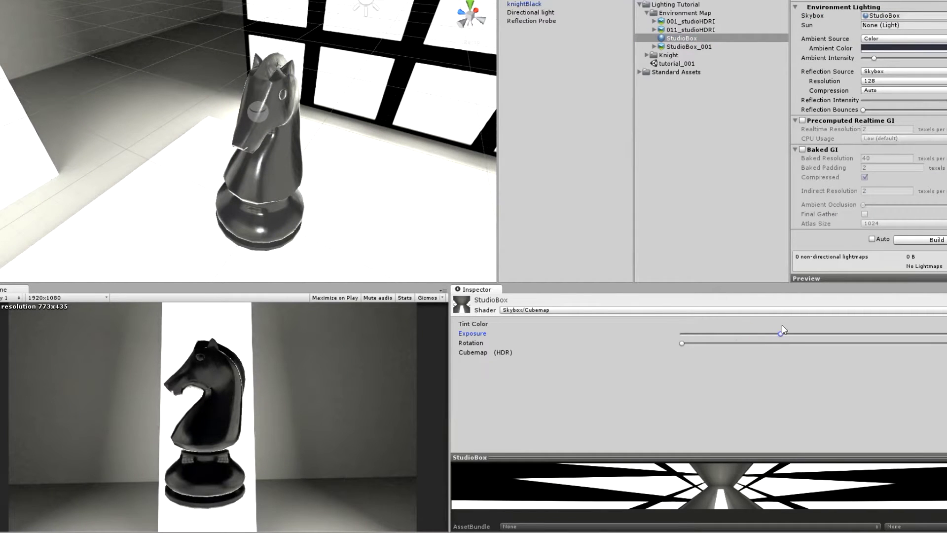
Step: Set the Main Camera's clear flags to Solid Color with a black background
{"action": "left_click", "coordinate": [532, 0]}
{"action": "left_click", "coordinate": [725, 369]}
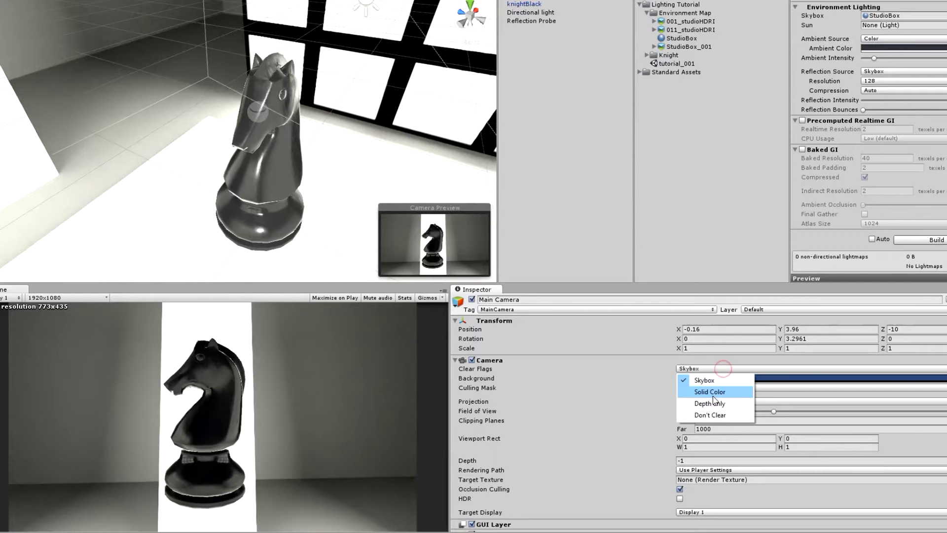
{"action": "left_click", "coordinate": [712, 394]}
{"action": "left_click", "coordinate": [703, 378]}
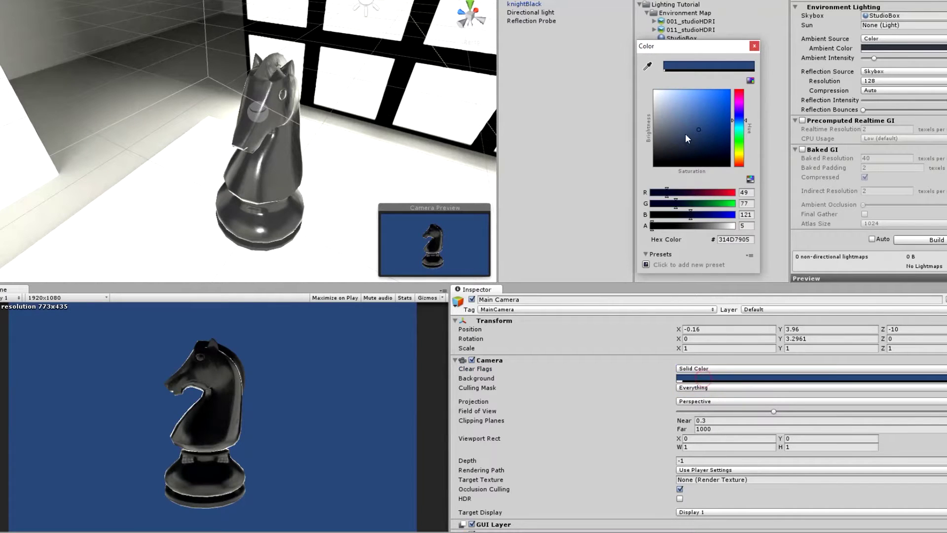
{"action": "left_click_drag", "start_coordinate": [685, 133], "coordinate": [577, 206]}
{"action": "left_click", "coordinate": [755, 45]}
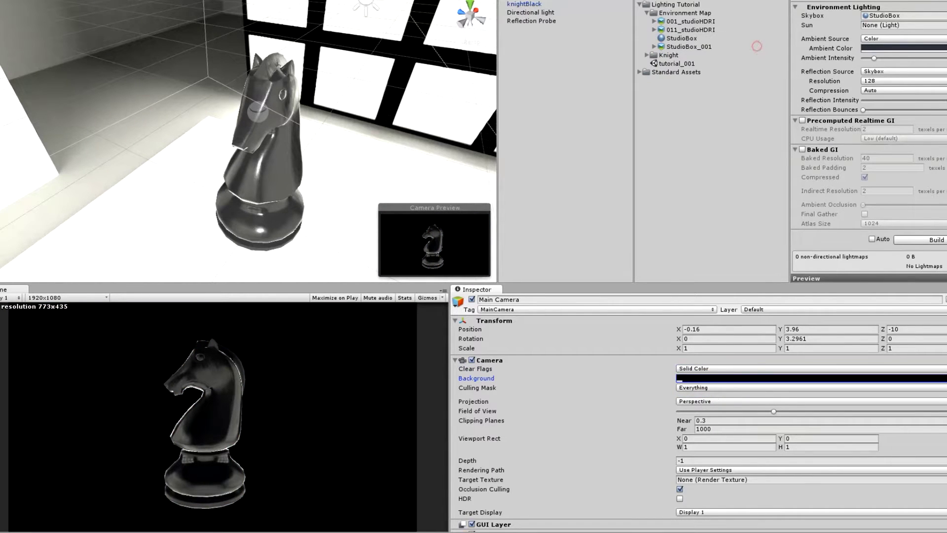
Step: Rotate the knight to about -117 degrees on Y and view it from above
{"action": "left_click", "coordinate": [272, 170]}
{"action": "left_click_drag", "start_coordinate": [273, 170], "coordinate": [453, 159]}
{"action": "middle_click_drag", "start_coordinate": [296, 103], "coordinate": [306, 175]}
{"action": "left_click_drag", "start_coordinate": [307, 175], "coordinate": [205, 165], "text": "alt"}
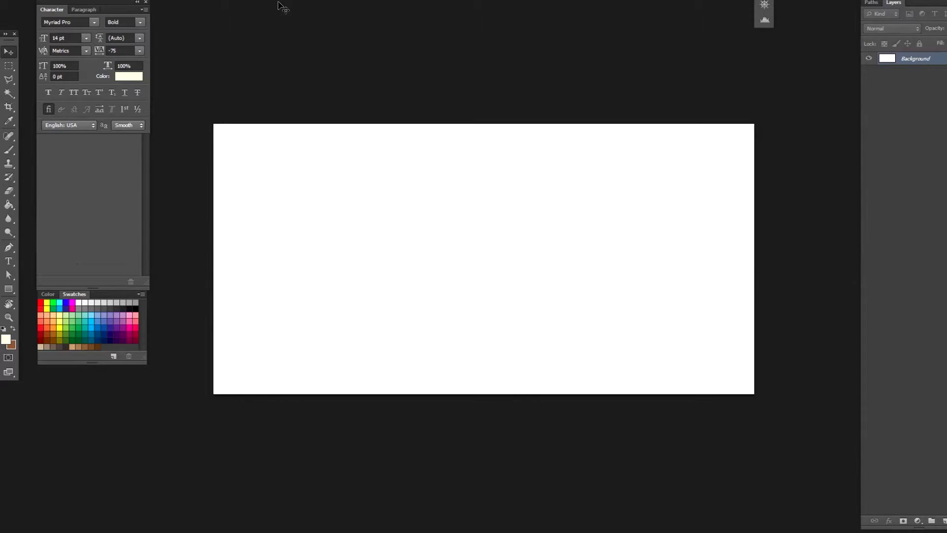
Step: Switch to Photoshop and check the pixel dimensions of the blank white document
{"action": "key", "text": "ctrl+alt+i"}
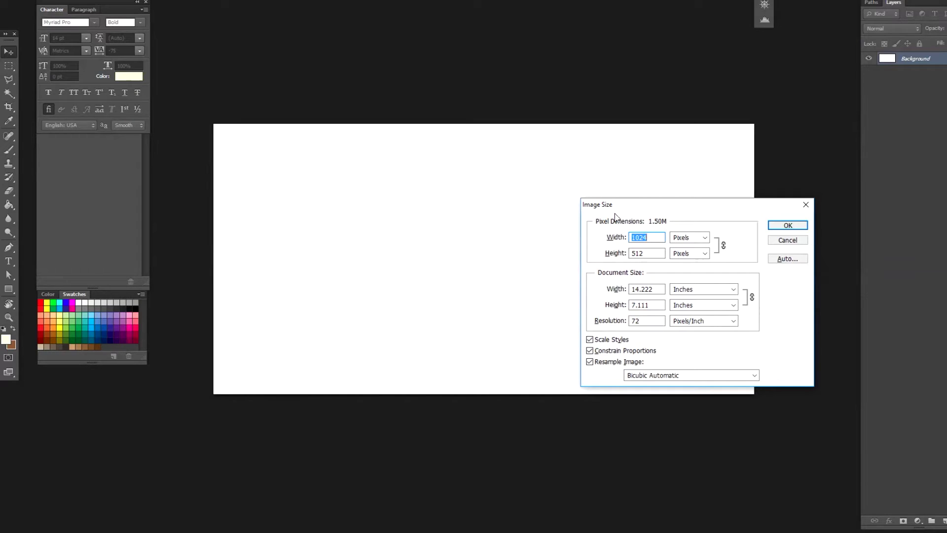
{"action": "left_click", "coordinate": [796, 241]}
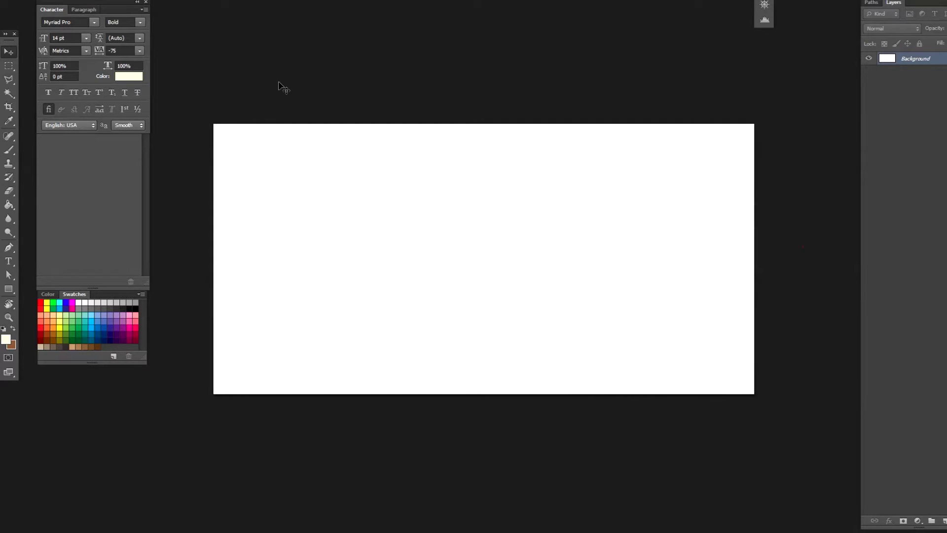
Step: Draw two black rectangles as full-width bands covering the upper and lower edges of the white canvas
{"action": "left_click", "coordinate": [7, 261]}
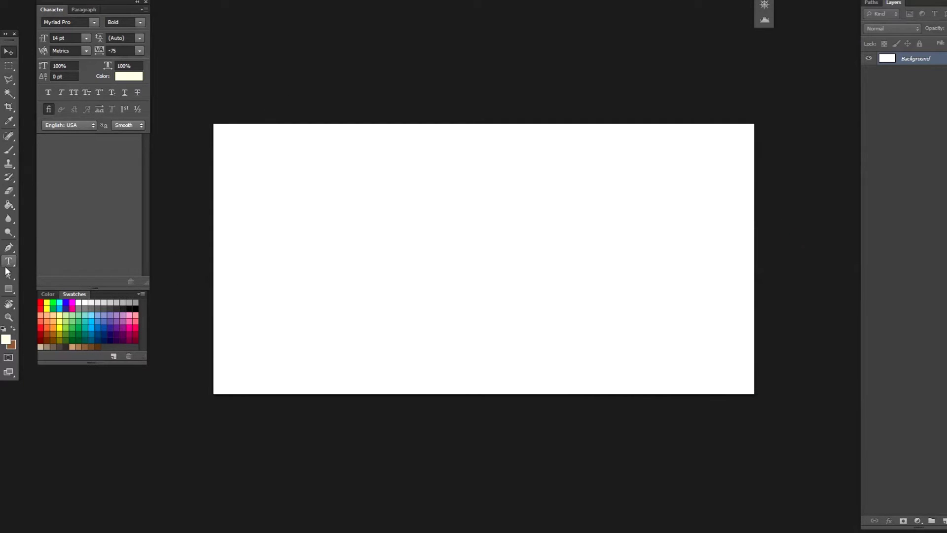
{"action": "left_click", "coordinate": [135, 308]}
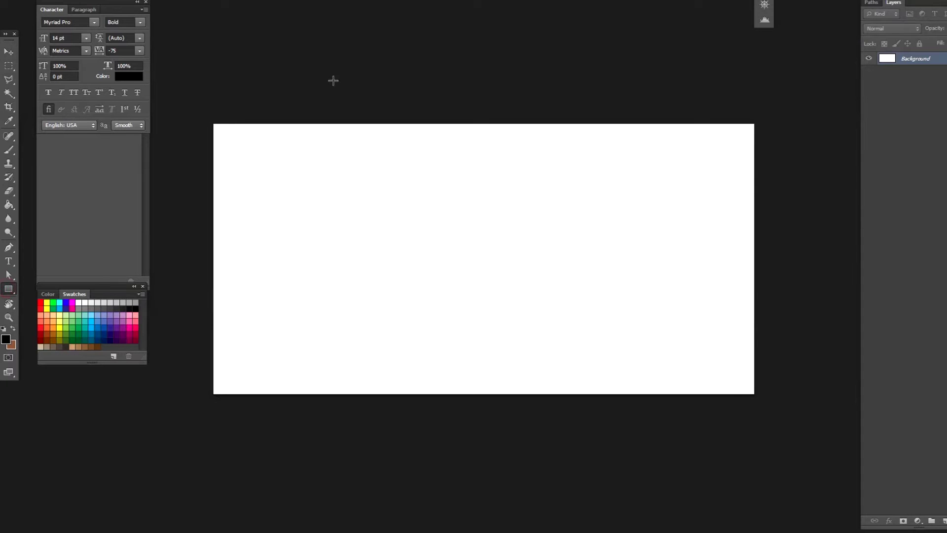
{"action": "left_click_drag", "start_coordinate": [176, 89], "coordinate": [800, 180]}
{"action": "left_click_drag", "start_coordinate": [174, 441], "coordinate": [826, 336]}
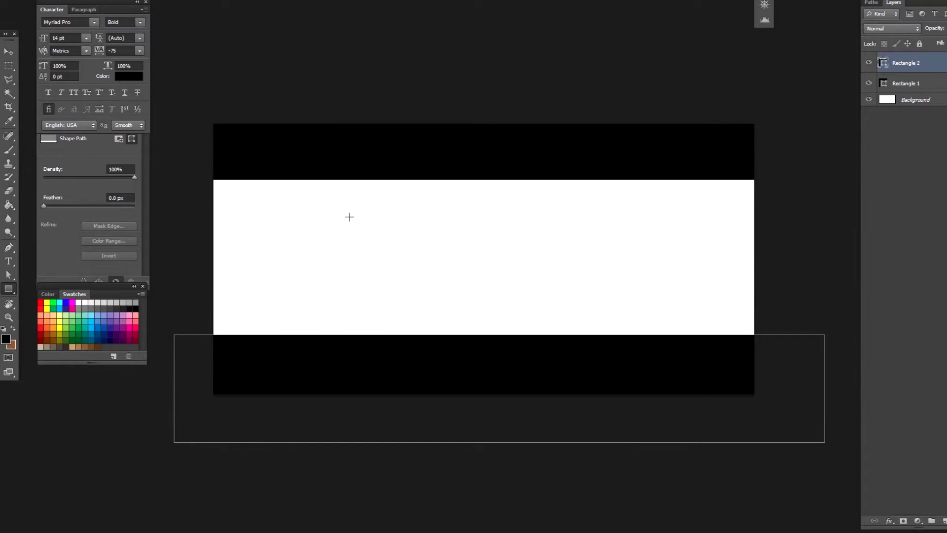
Step: Draw two vertical black bars between the bands to split the white area into three panels
{"action": "left_click_drag", "start_coordinate": [319, 156], "coordinate": [384, 355]}
{"action": "left_click_drag", "start_coordinate": [554, 157], "coordinate": [603, 355]}
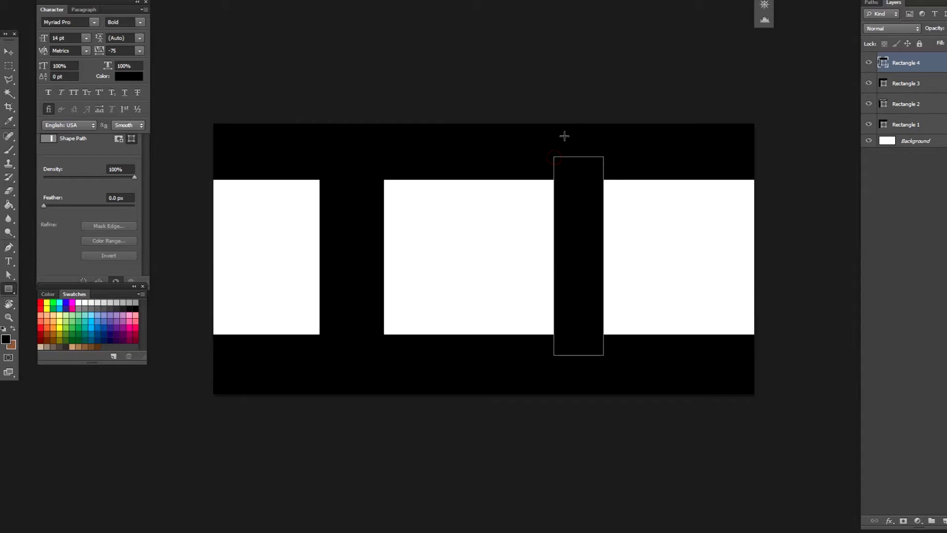
{"action": "key", "text": "v"}
{"action": "left_click", "coordinate": [563, 97]}
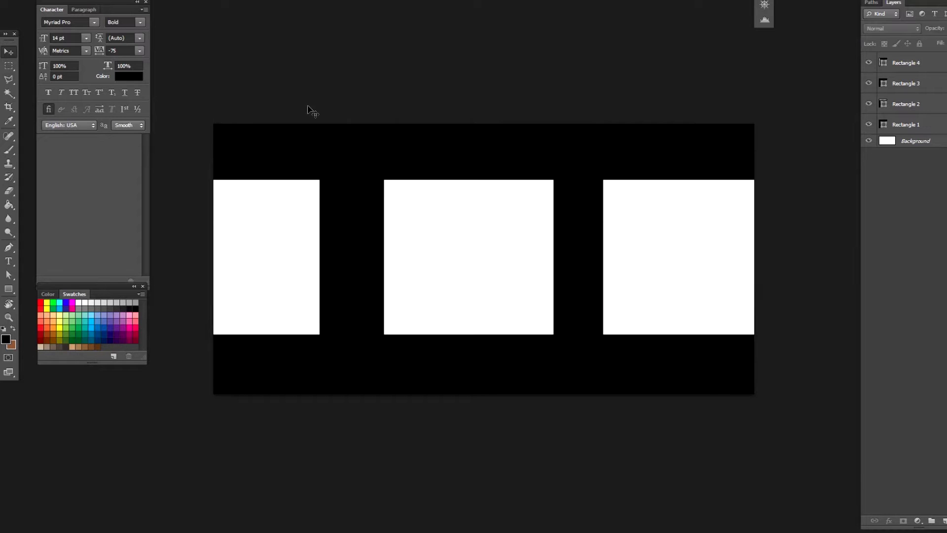
Step: Save the image as a TIFF with layers included and no image compression
{"action": "key", "text": "ctrl+s"}
{"action": "left_click", "coordinate": [561, 71]}
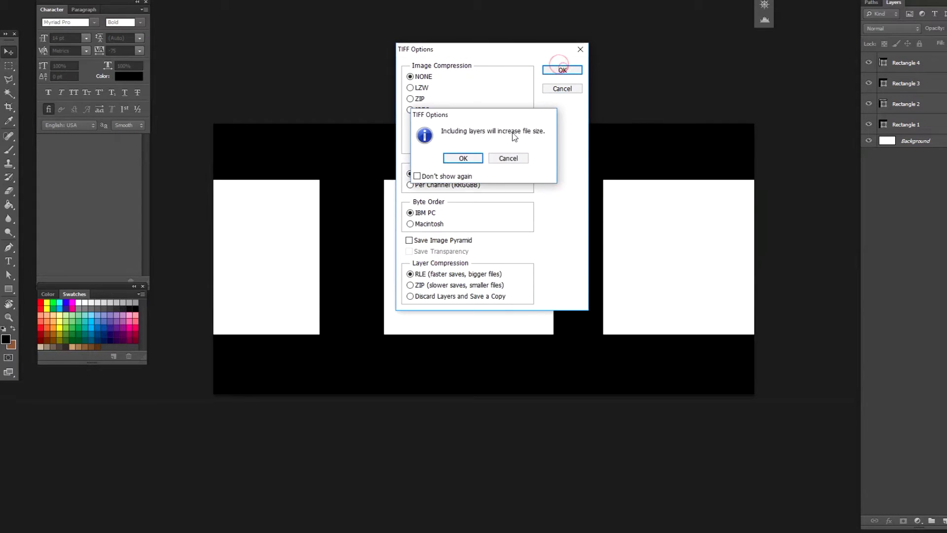
{"action": "left_click", "coordinate": [462, 159]}
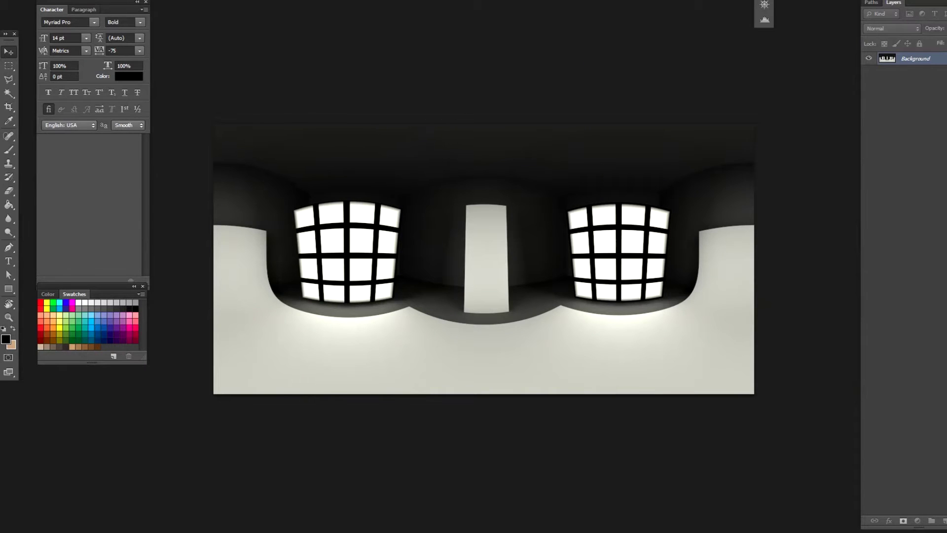
Step: Compare the studio HDRI panorama with the hand-drawn black-and-white light panel image
{"action": "left_click", "coordinate": [250, 0]}
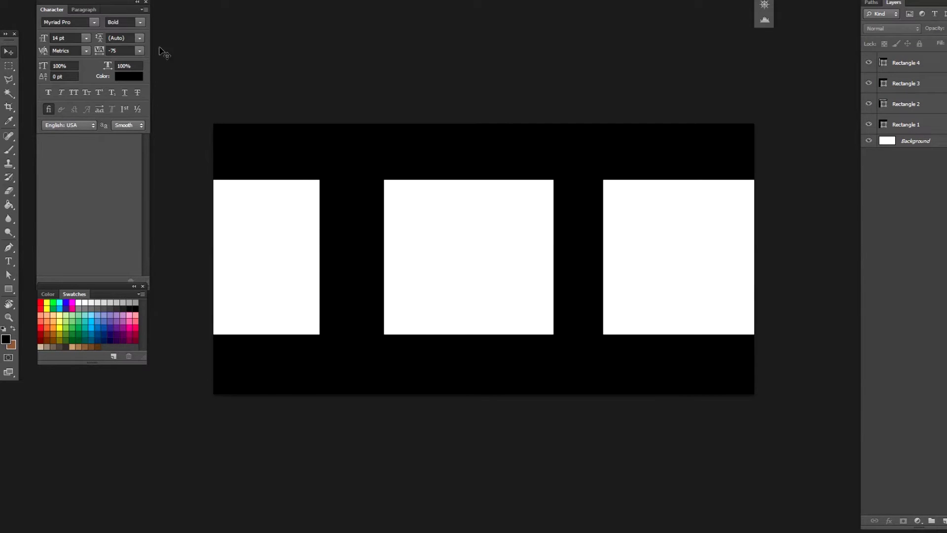
{"action": "left_click", "coordinate": [184, 0]}
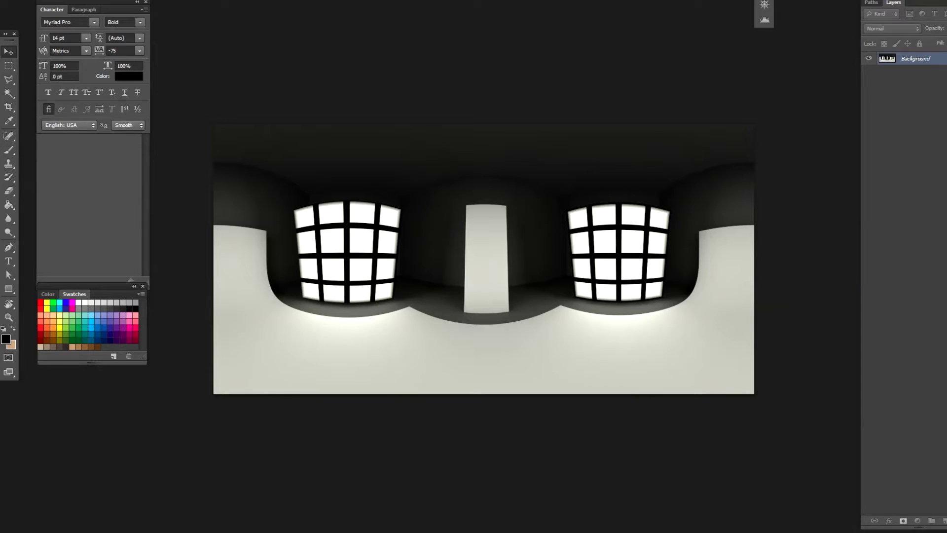
{"action": "key", "text": "ctrl+z"}
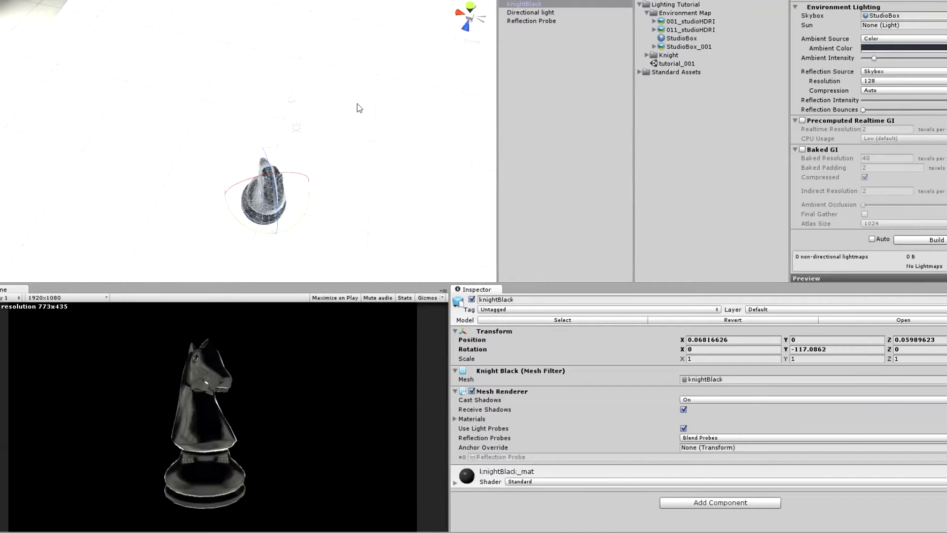
Step: Switch to Unity and make sure the StudioBox_001 image's texture type is Cubemap
{"action": "middle_click_drag", "start_coordinate": [334, 102], "coordinate": [328, 132]}
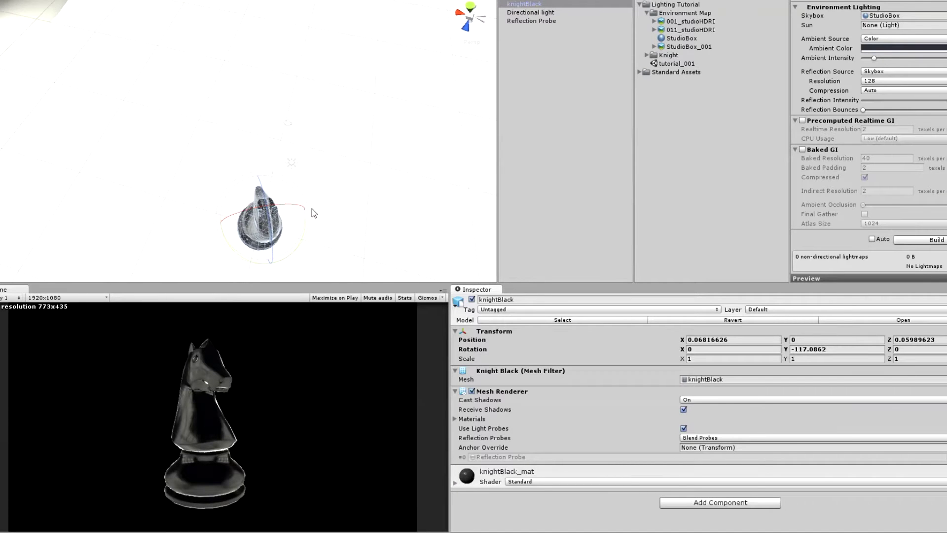
{"action": "left_click_drag", "start_coordinate": [317, 216], "coordinate": [332, 184], "text": "alt"}
{"action": "middle_click_drag", "start_coordinate": [316, 227], "coordinate": [309, 177]}
{"action": "left_click", "coordinate": [681, 38]}
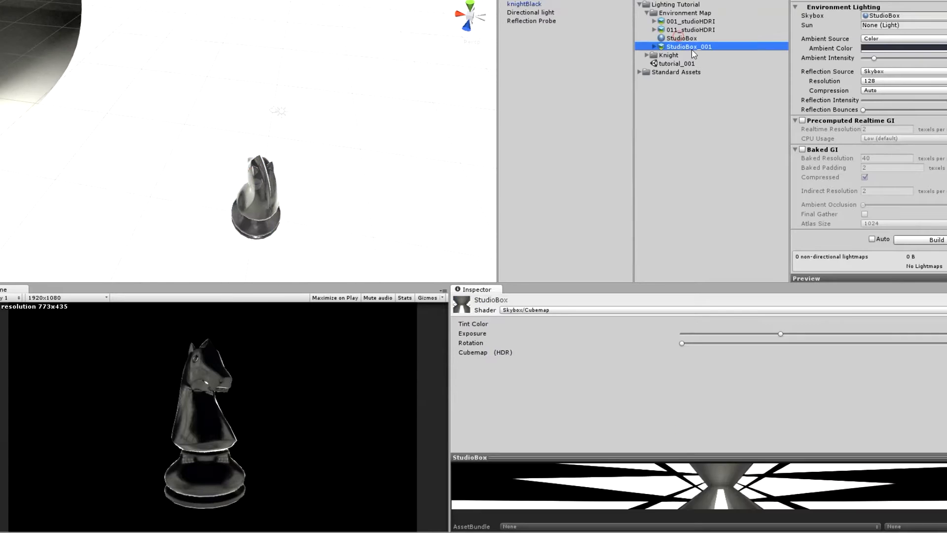
{"action": "left_click", "coordinate": [690, 47]}
{"action": "left_click", "coordinate": [717, 327]}
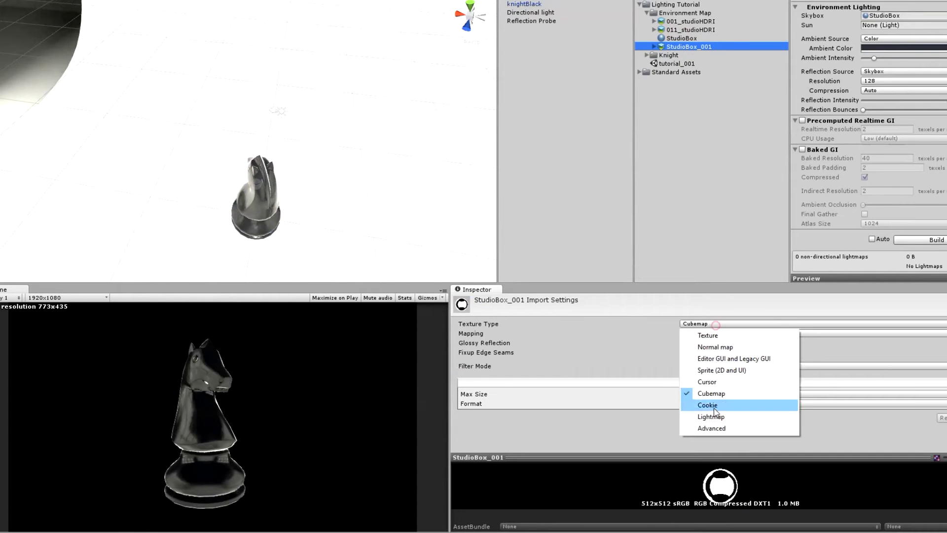
{"action": "left_click", "coordinate": [714, 392]}
Step: Assign StudioBox_001 as the StudioBox material's cubemap and apply the material as the scene's skybox
{"action": "left_click", "coordinate": [690, 40]}
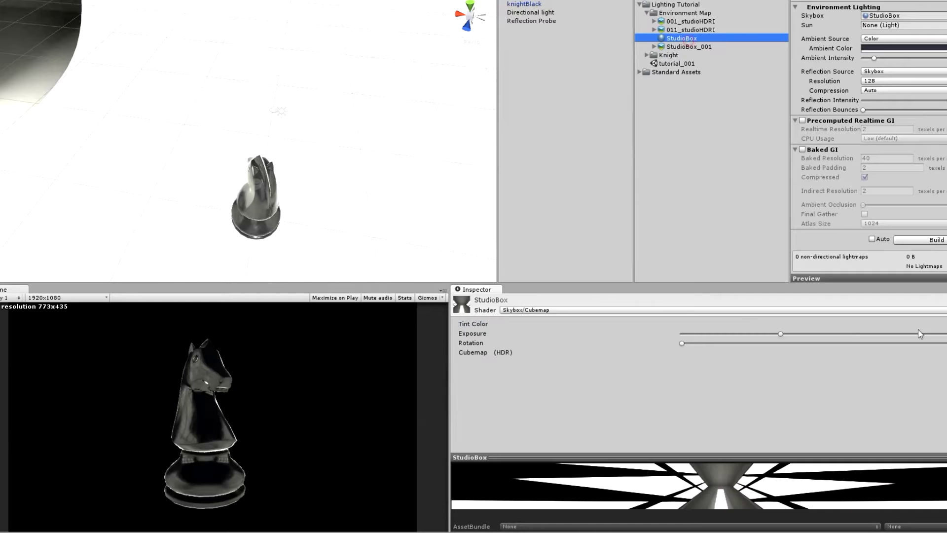
{"action": "left_click", "coordinate": [930, 359]}
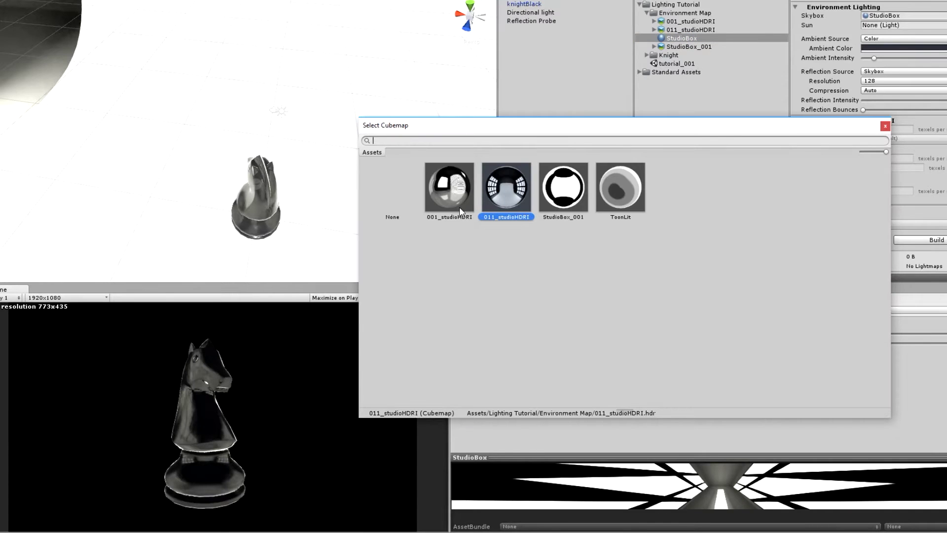
{"action": "left_click", "coordinate": [565, 191]}
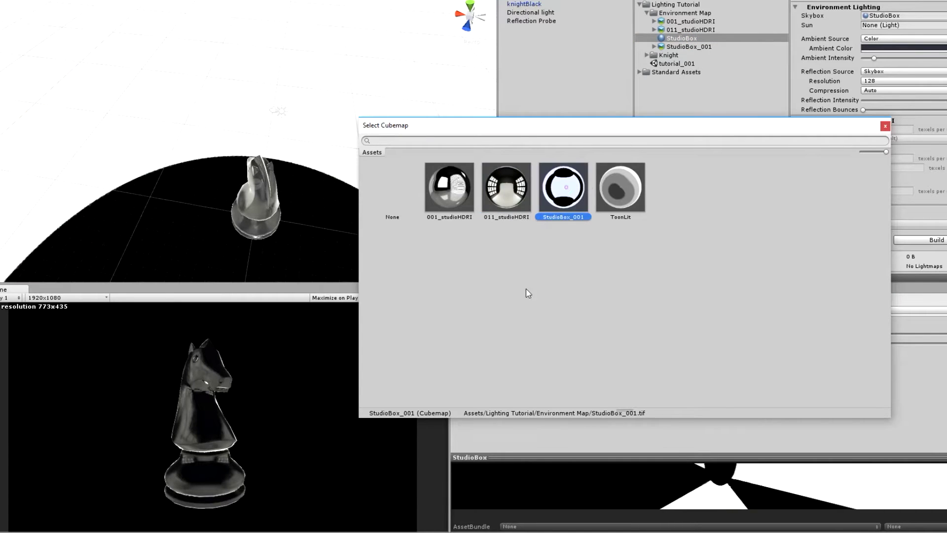
{"action": "left_click", "coordinate": [885, 126]}
{"action": "left_click_drag", "start_coordinate": [688, 40], "coordinate": [888, 18]}
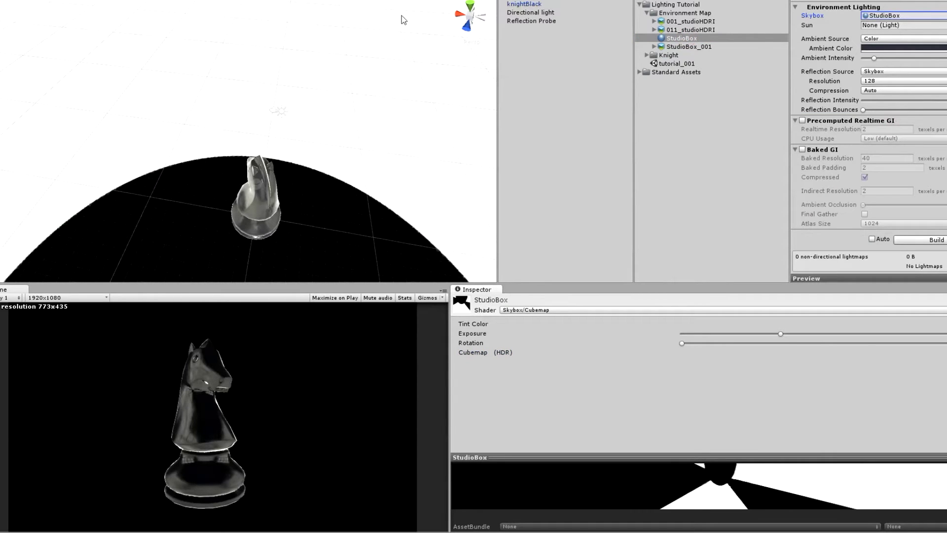
{"action": "middle_click_drag", "start_coordinate": [328, 95], "coordinate": [330, 148]}
{"action": "left_click", "coordinate": [384, 78]}
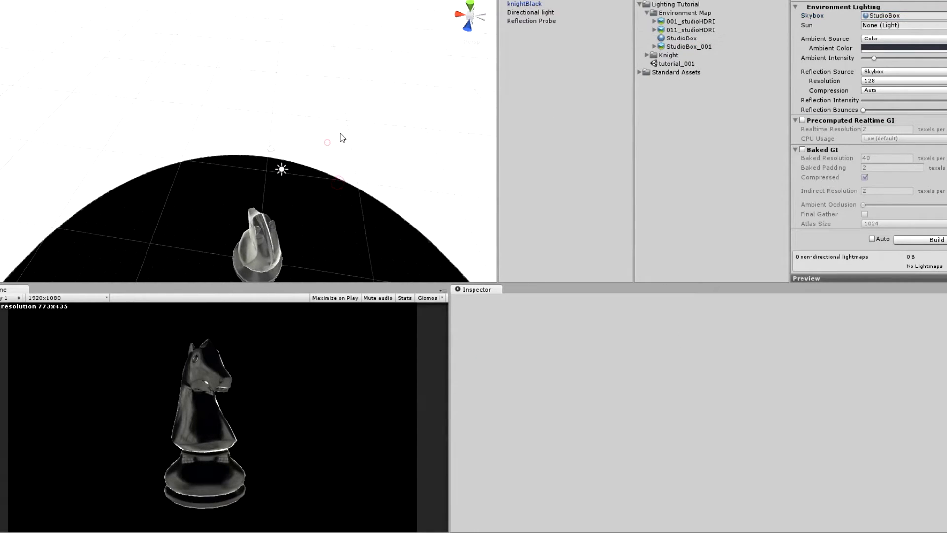
Step: Set the Reflection Probe's refresh mode to Every frame
{"action": "left_click_drag", "start_coordinate": [339, 136], "coordinate": [348, 176], "text": "alt"}
{"action": "right_click_drag", "start_coordinate": [348, 176], "coordinate": [316, 182]}
{"action": "left_click", "coordinate": [317, 182]}
{"action": "left_click", "coordinate": [531, 21]}
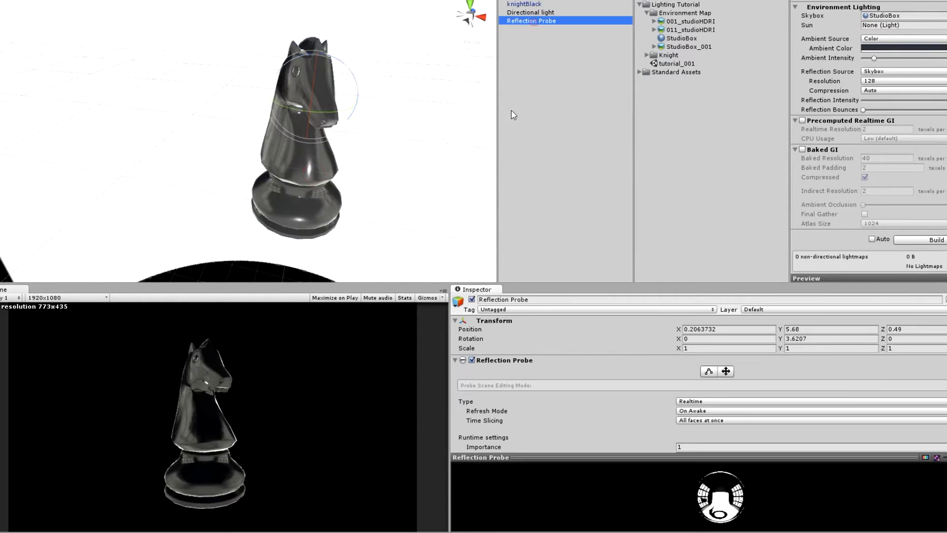
{"action": "left_click", "coordinate": [703, 410]}
{"action": "left_click", "coordinate": [710, 434]}
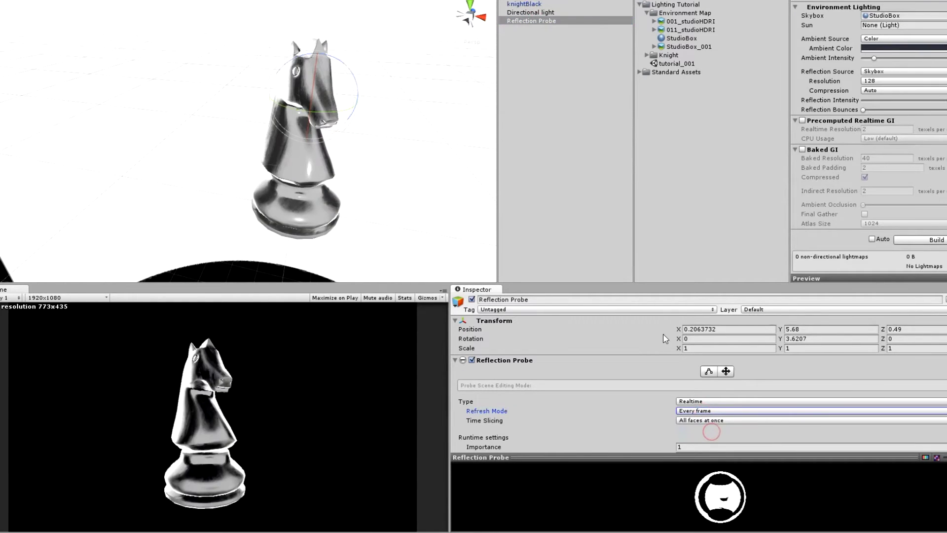
Step: Examine the knight against the skybox and compare it with an enlarged preview of the 011_studioHDRI cubemap
{"action": "right_click_drag", "start_coordinate": [329, 97], "coordinate": [372, 139]}
{"action": "left_click_drag", "start_coordinate": [373, 139], "coordinate": [385, 128], "text": "alt"}
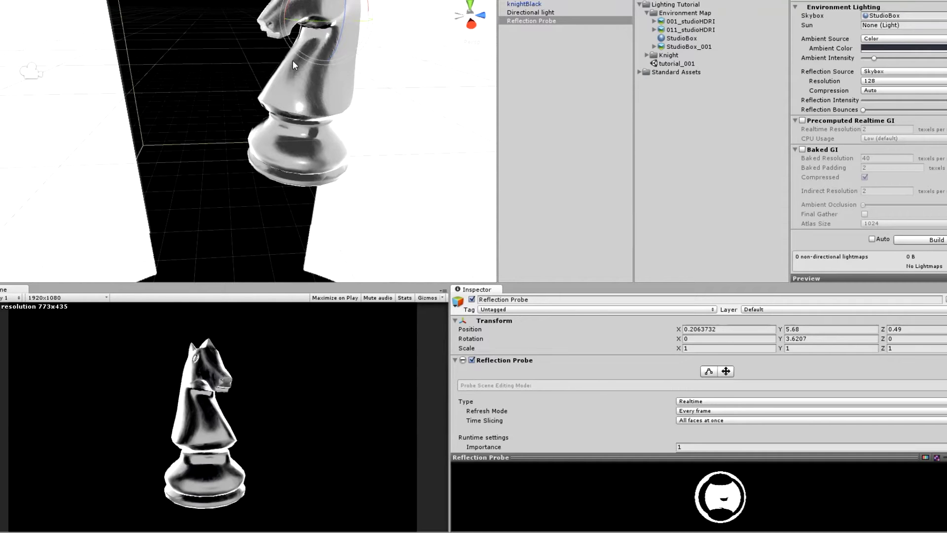
{"action": "left_click", "coordinate": [693, 30]}
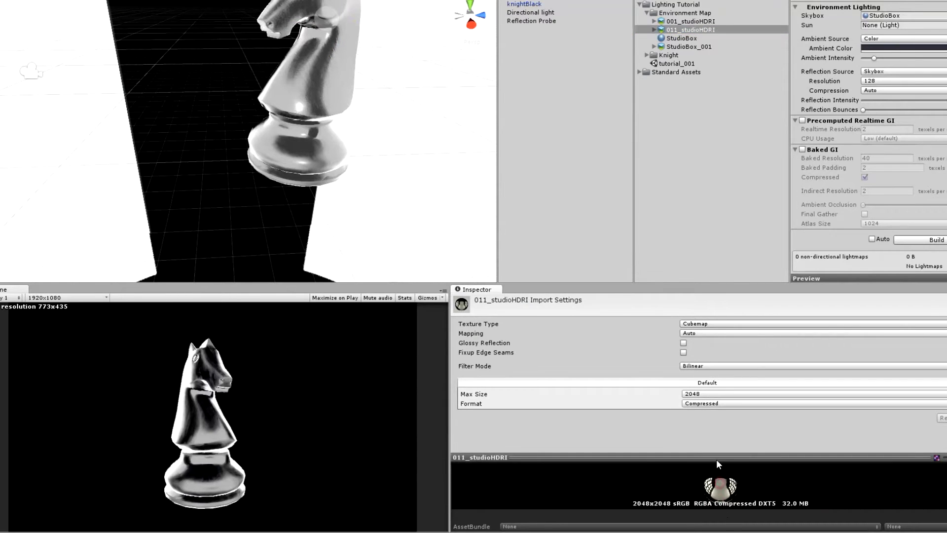
{"action": "mouse_move", "coordinate": [717, 460]}
{"action": "left_mouse_down"}
{"action": "mouse_move", "coordinate": [717, 426]}
{"action": "mouse_move", "coordinate": [729, 502]}
{"action": "mouse_move", "coordinate": [717, 464]}
{"action": "left_mouse_up"}
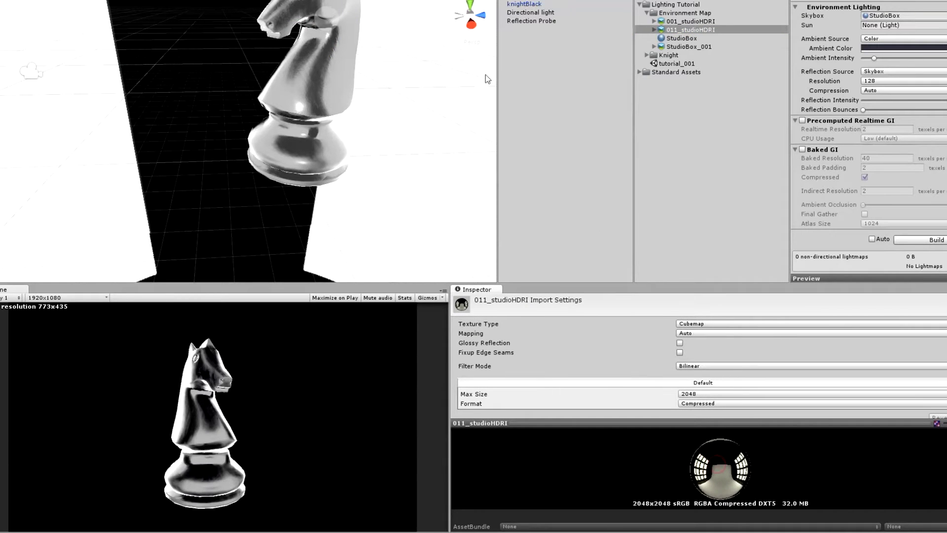
{"action": "left_click", "coordinate": [525, 5]}
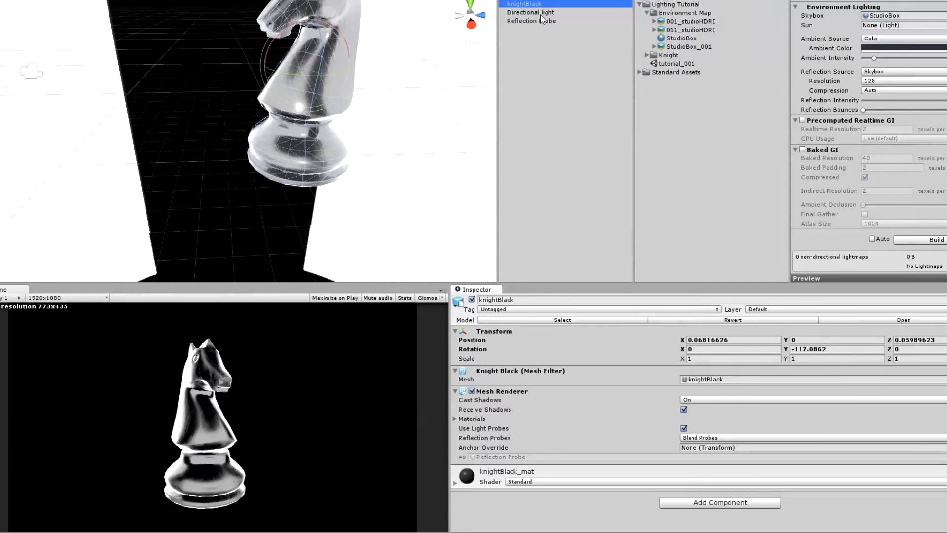
{"action": "left_click", "coordinate": [540, 20]}
{"action": "left_click", "coordinate": [536, 0]}
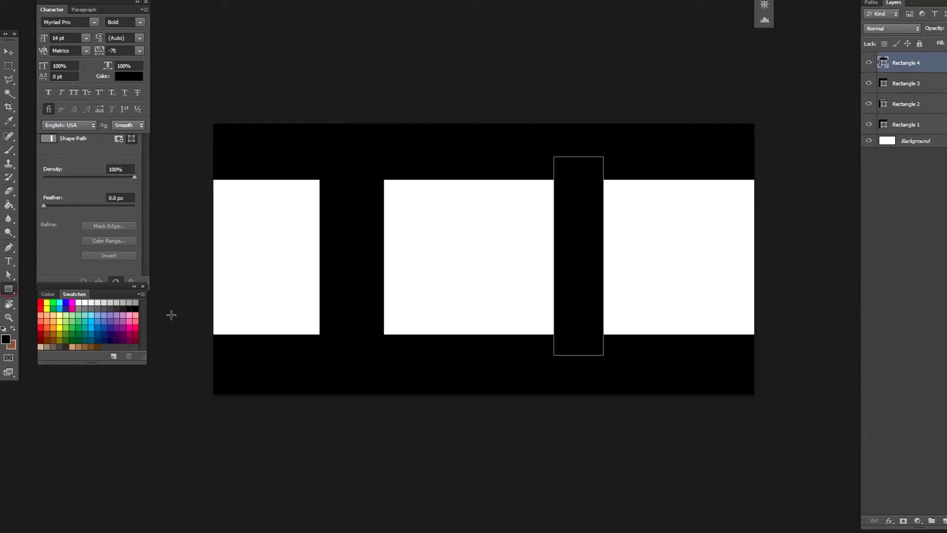
Step: In Photoshop, add a full-width white (ffffff) rectangle along the bottom edge of the panorama, and inspect the skybox in Unity
{"action": "left_click_drag", "start_coordinate": [161, 450], "coordinate": [250, 446]}
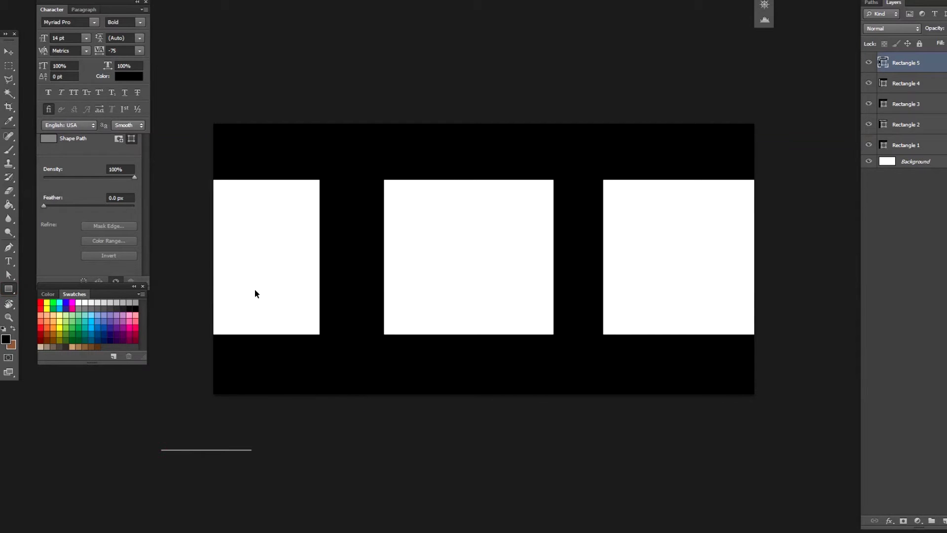
{"action": "key", "text": "ctrl+z"}
{"action": "left_click", "coordinate": [8, 340]}
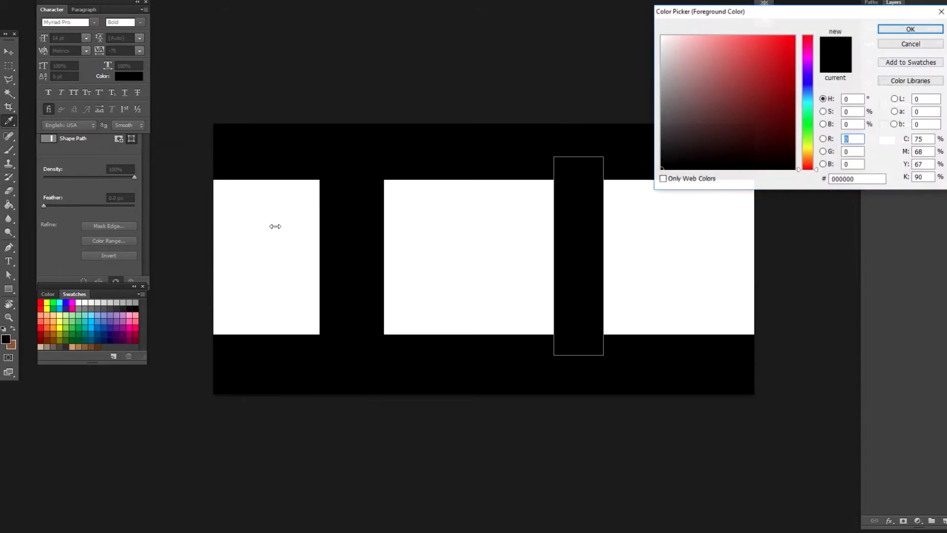
{"action": "mouse_move", "coordinate": [684, 109]}
{"action": "left_mouse_down"}
{"action": "mouse_move", "coordinate": [682, 74]}
{"action": "mouse_move", "coordinate": [664, 36]}
{"action": "left_mouse_up"}
{"action": "left_click", "coordinate": [889, 29]}
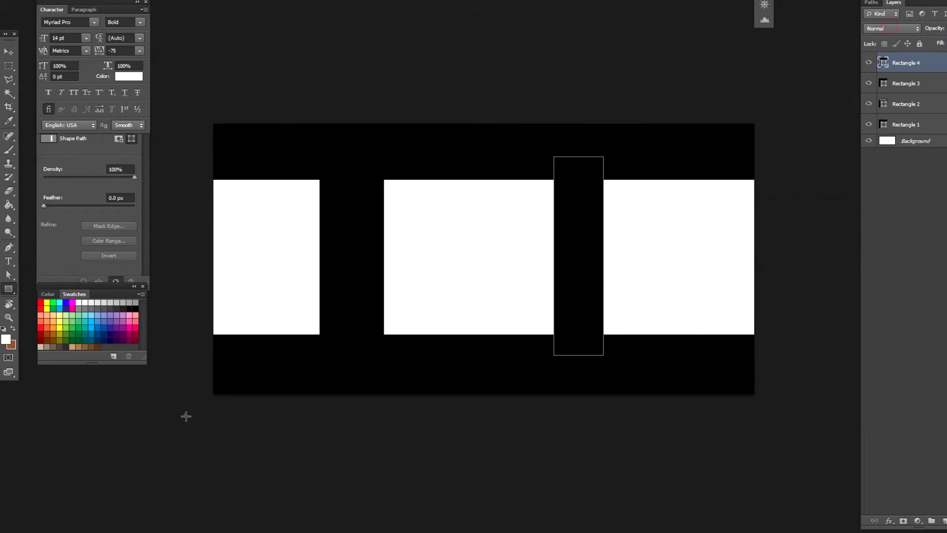
{"action": "left_click_drag", "start_coordinate": [184, 414], "coordinate": [792, 371]}
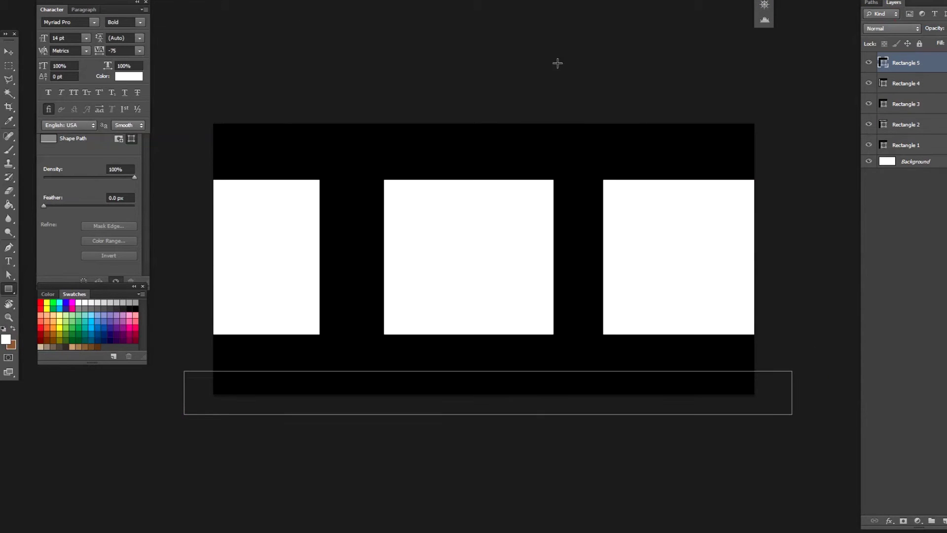
{"action": "double_click", "coordinate": [883, 60]}
{"action": "left_click_drag", "start_coordinate": [695, 45], "coordinate": [664, 36]}
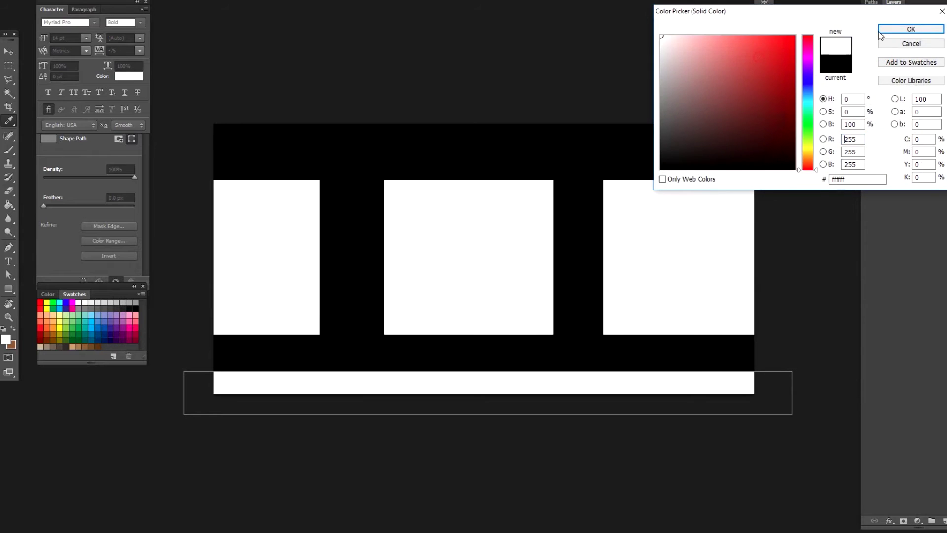
{"action": "left_click", "coordinate": [897, 31]}
{"action": "key", "text": "v"}
{"action": "left_click", "coordinate": [528, 42]}
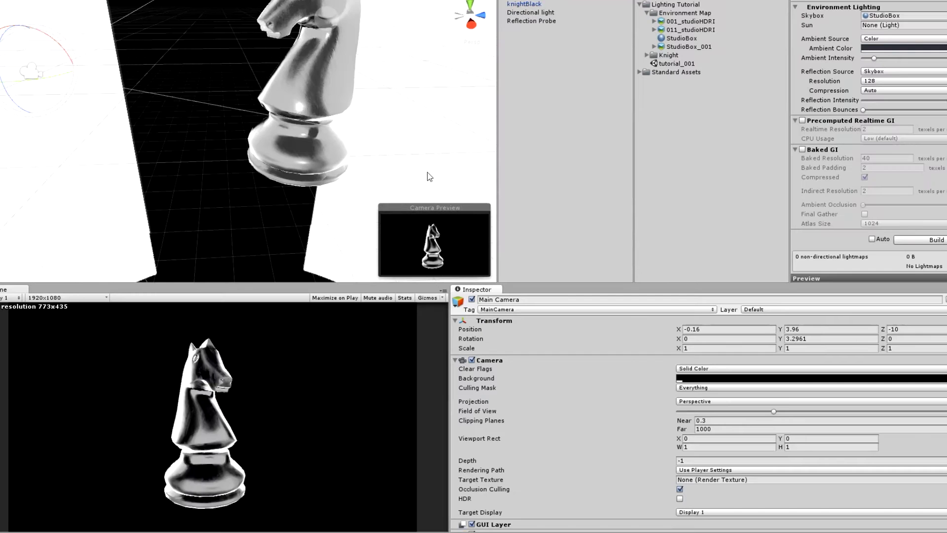
{"action": "left_click_drag", "start_coordinate": [427, 172], "coordinate": [266, 201], "text": "alt"}
{"action": "left_click_drag", "start_coordinate": [197, 194], "coordinate": [234, 220]}
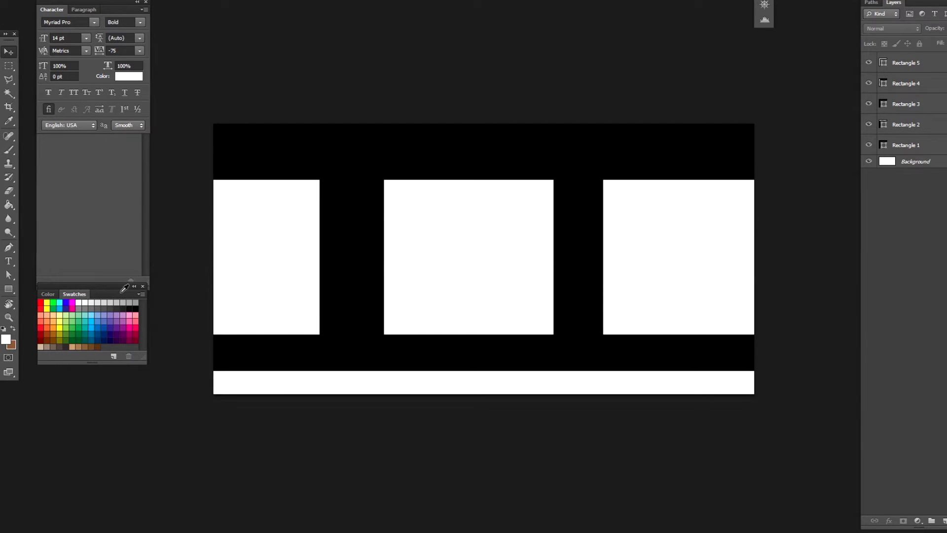
Step: Back in Photoshop, draw a full-width rectangle over the upper part of the panorama and fill it with red
{"action": "left_click", "coordinate": [8, 289]}
{"action": "left_click_drag", "start_coordinate": [196, 82], "coordinate": [766, 225]}
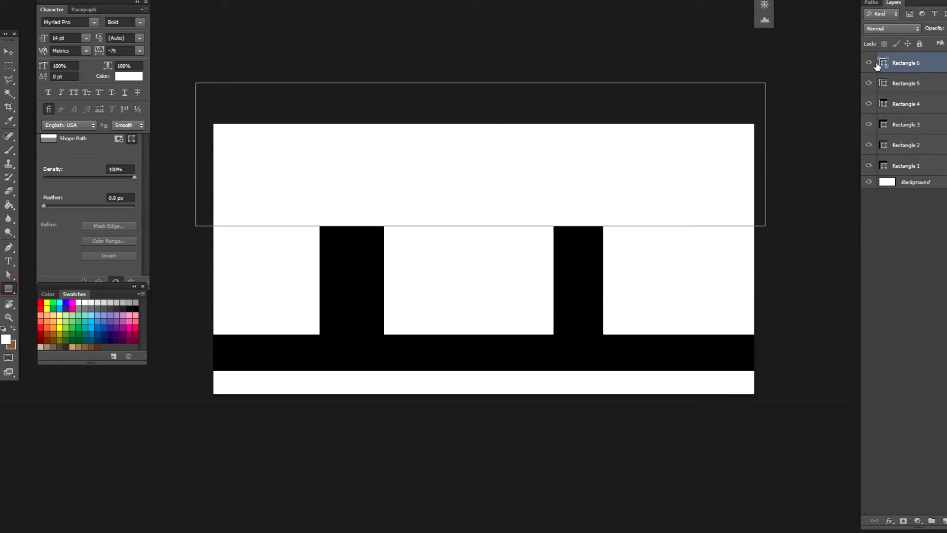
{"action": "double_click", "coordinate": [863, 69]}
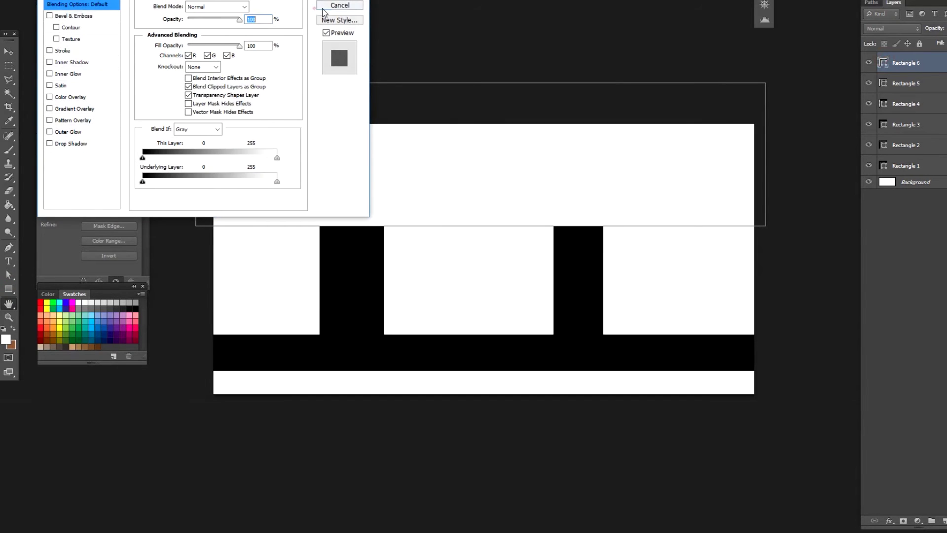
{"action": "left_click", "coordinate": [326, 6]}
{"action": "double_click", "coordinate": [885, 63]}
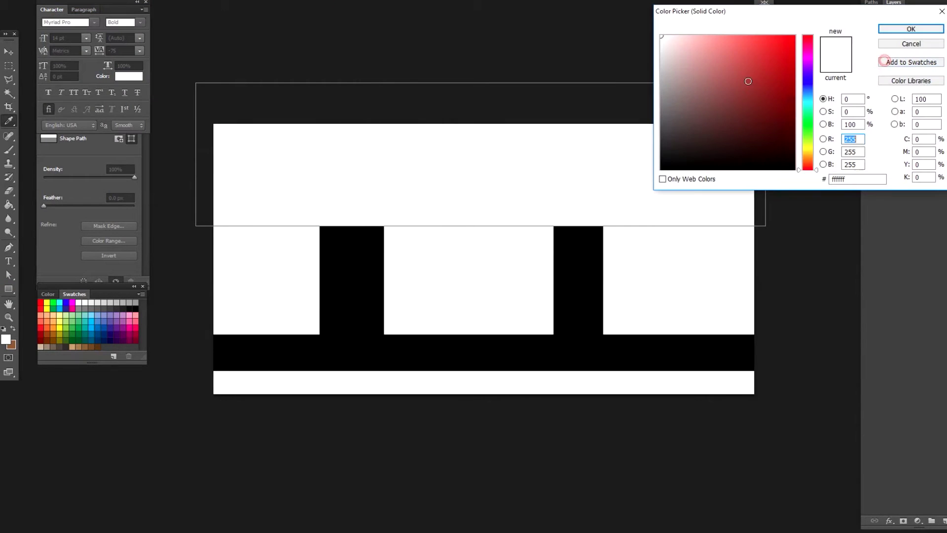
{"action": "left_click", "coordinate": [786, 37]}
{"action": "left_click", "coordinate": [895, 29]}
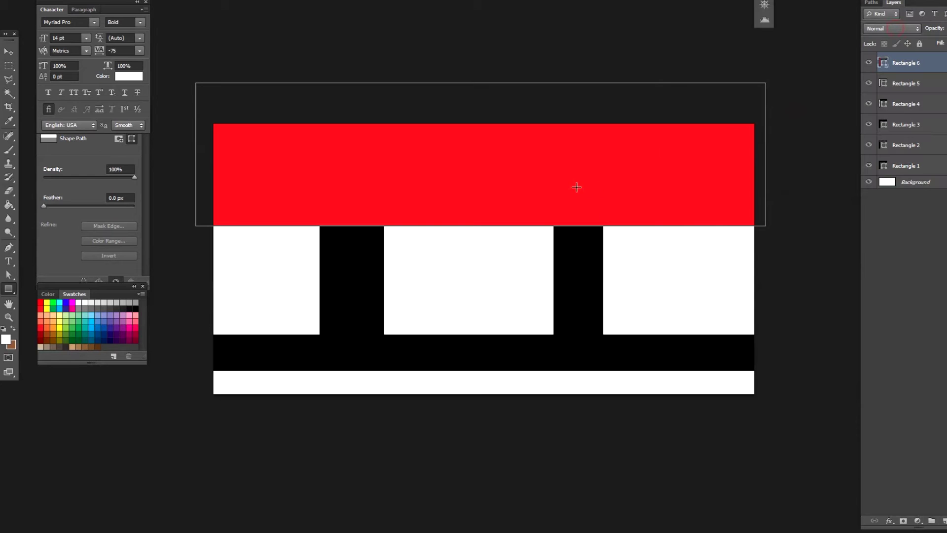
Step: Shift the red band up to cover the upper black strip and place a duplicate along the bottom of the canvas
{"action": "key", "text": "v"}
{"action": "left_click_drag", "start_coordinate": [577, 187], "coordinate": [598, 353]}
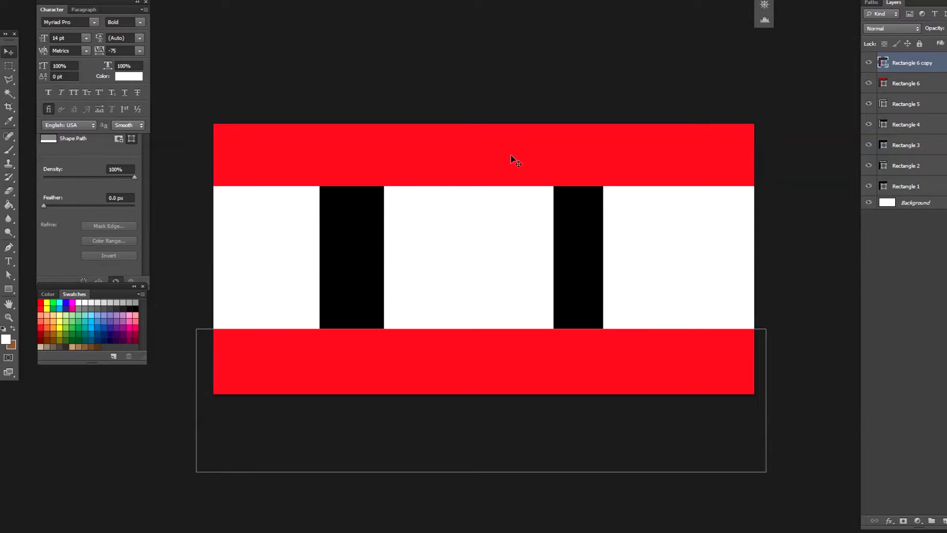
{"action": "left_click", "coordinate": [516, 171]}
{"action": "key", "text": "Up"}
{"action": "key", "text": "Up"}
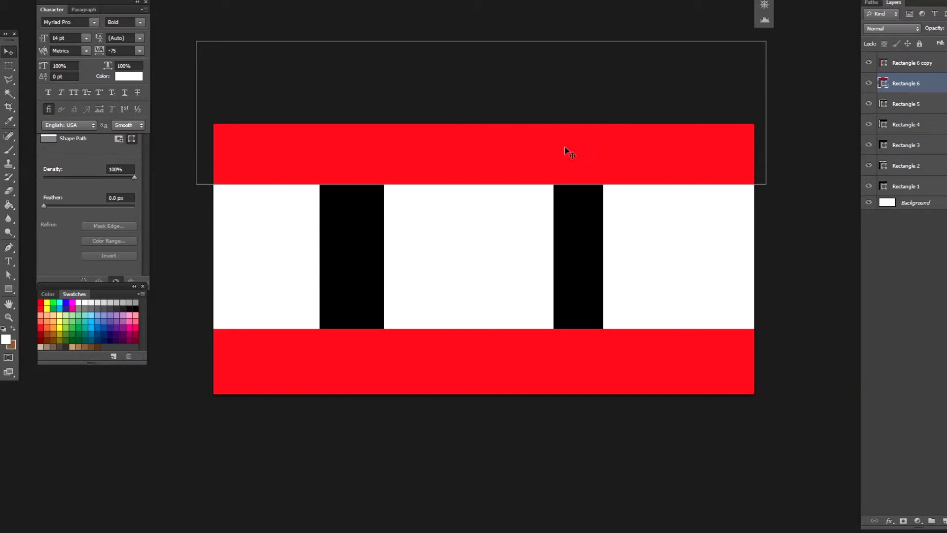
{"action": "mouse_move", "coordinate": [566, 167]}
{"action": "left_mouse_down"}
{"action": "mouse_move", "coordinate": [570, 179]}
{"action": "mouse_move", "coordinate": [571, 163]}
{"action": "left_mouse_up"}
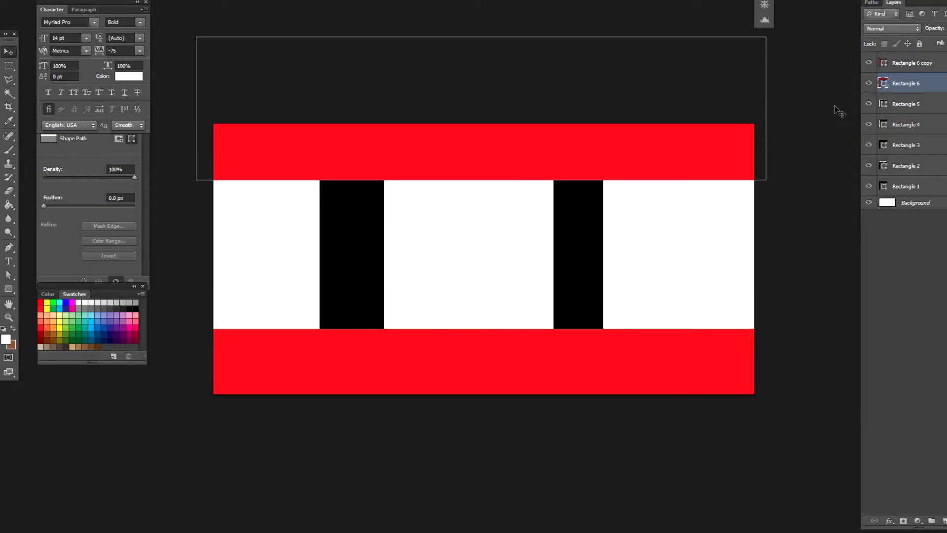
Step: Hide both red band layers, Rectangle 6 and Rectangle 6 copy
{"action": "left_click", "coordinate": [868, 84]}
{"action": "left_click", "coordinate": [868, 63]}
{"action": "left_click", "coordinate": [883, 62]}
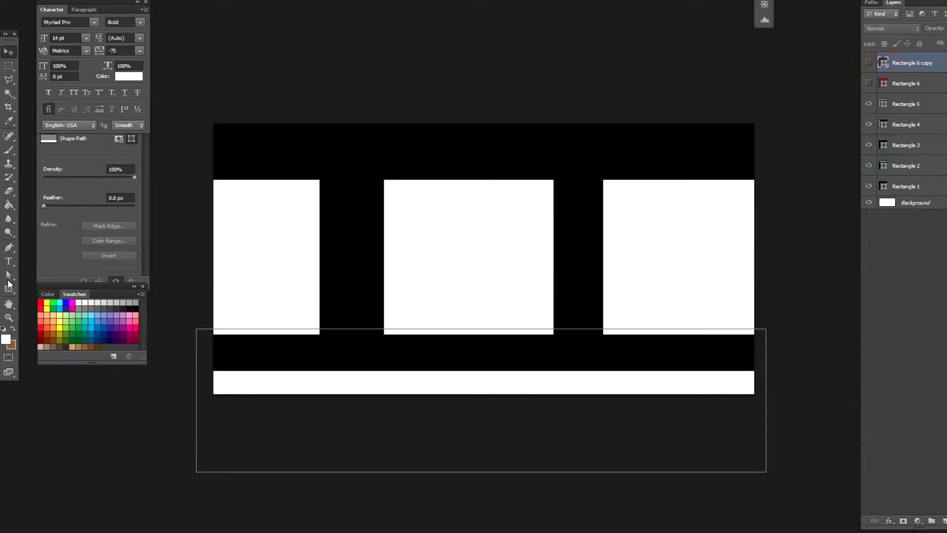
Step: Draw a small rectangle in the upper black strip, above the middle light panel, and fill it with white
{"action": "left_click", "coordinate": [8, 286]}
{"action": "left_click_drag", "start_coordinate": [433, 131], "coordinate": [459, 148]}
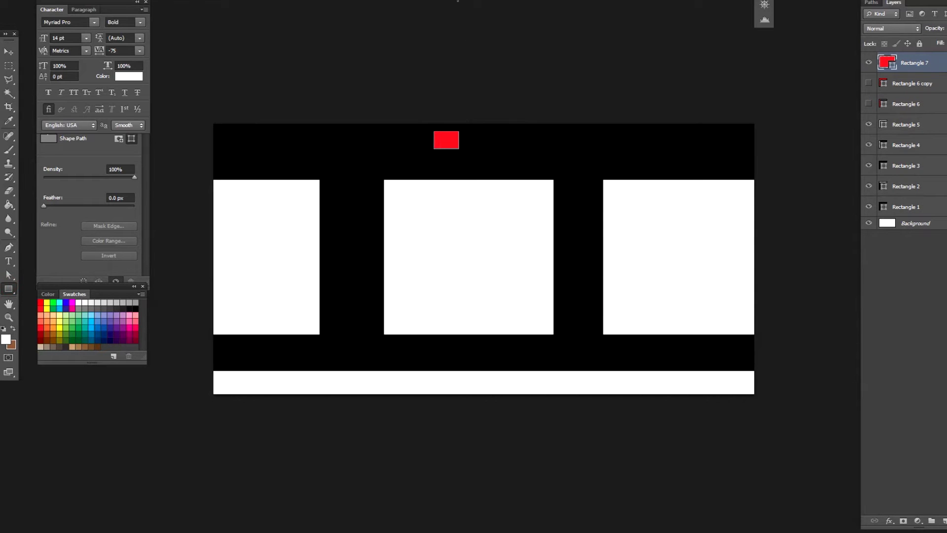
{"action": "double_click", "coordinate": [888, 74]}
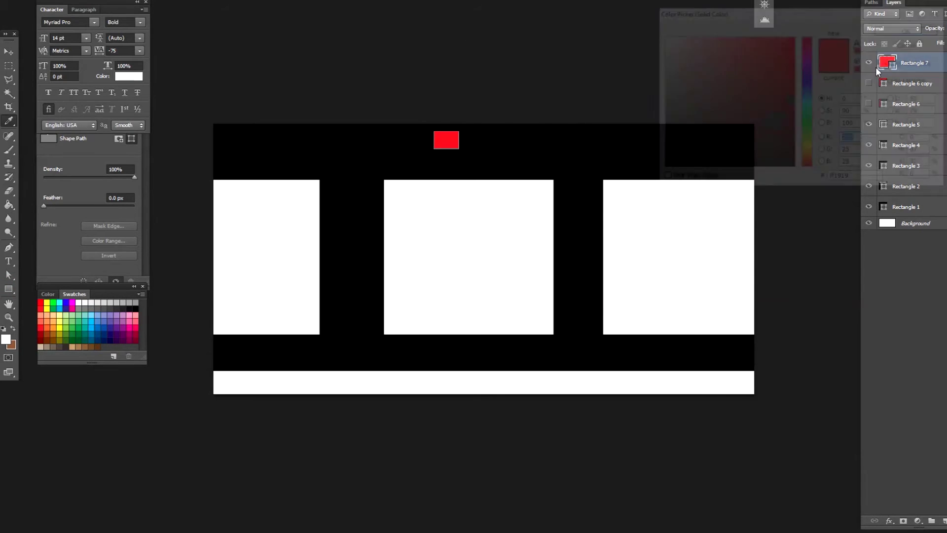
{"action": "left_click", "coordinate": [664, 38]}
{"action": "left_click", "coordinate": [905, 28]}
{"action": "key", "text": "v"}
{"action": "left_click", "coordinate": [568, 65]}
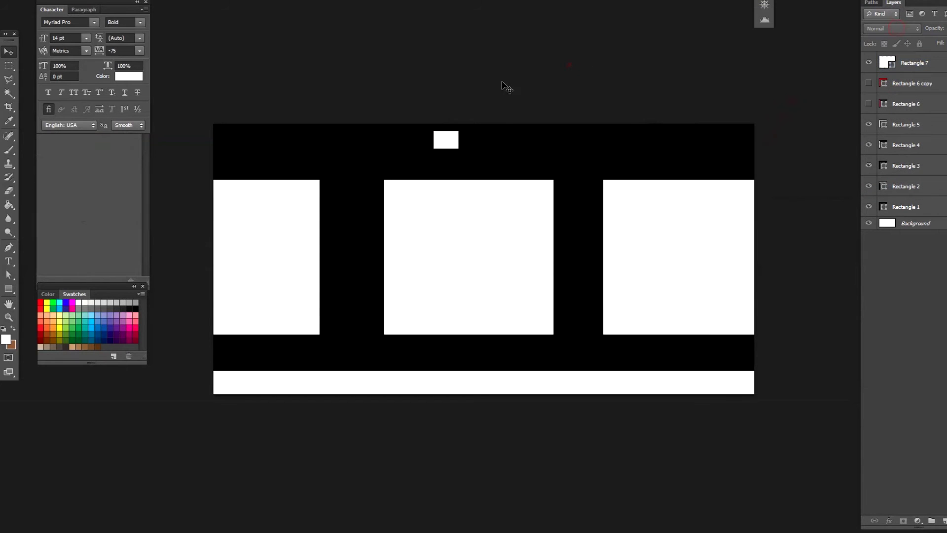
Step: Switch to Unity and examine how the small white rectangle is distorted on the skybox ceiling above the knight
{"action": "key", "text": "alt+Tab"}
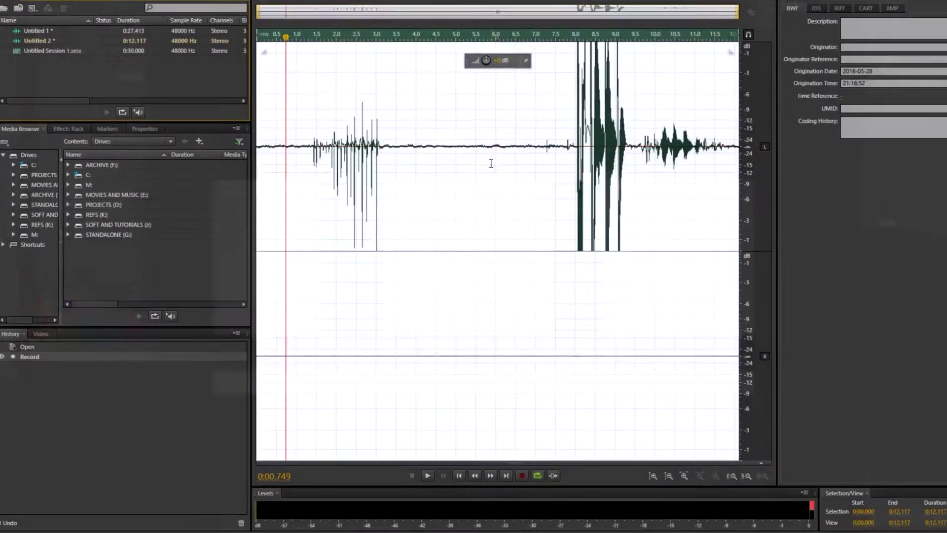
{"action": "key", "text": "alt+Tab"}
{"action": "middle_click_drag", "start_coordinate": [273, 103], "coordinate": [269, 129]}
{"action": "left_click_drag", "start_coordinate": [269, 129], "coordinate": [287, 22], "text": "alt"}
{"action": "right_click_drag", "start_coordinate": [287, 22], "coordinate": [313, 142]}
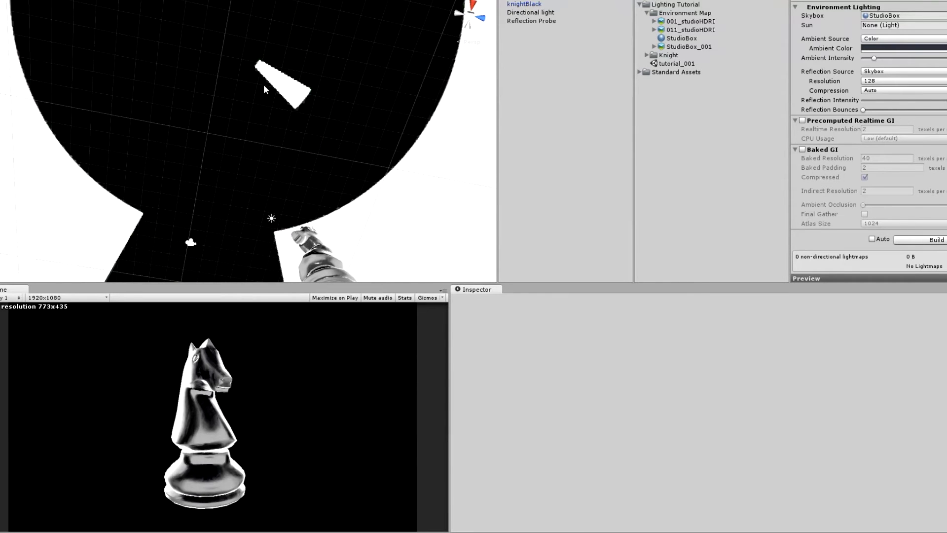
{"action": "left_click_drag", "start_coordinate": [341, 154], "coordinate": [291, 190], "text": "alt"}
{"action": "left_click_drag", "start_coordinate": [326, 109], "coordinate": [289, 166], "text": "alt"}
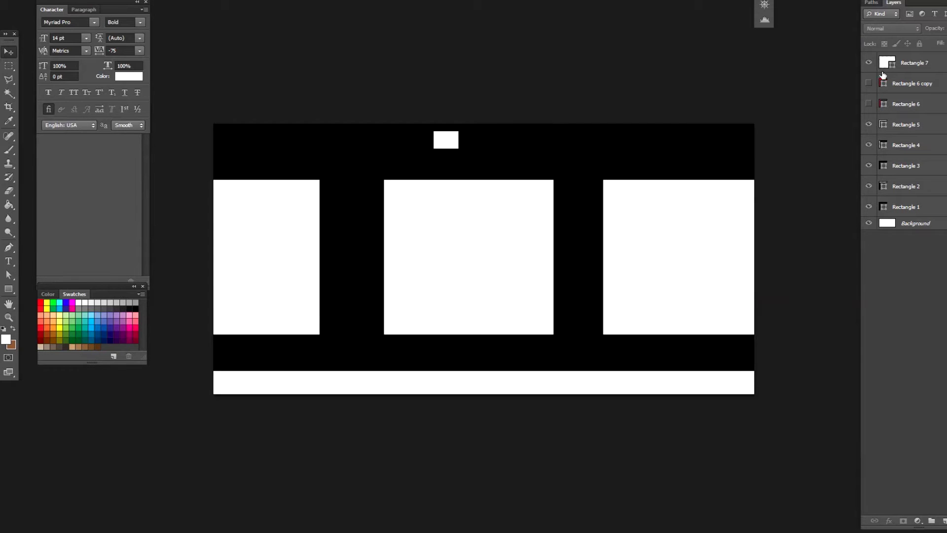
Step: In Photoshop, hide the small white Rectangle 7 layer and show the Rectangle 6 copy layer
{"action": "left_click", "coordinate": [885, 66]}
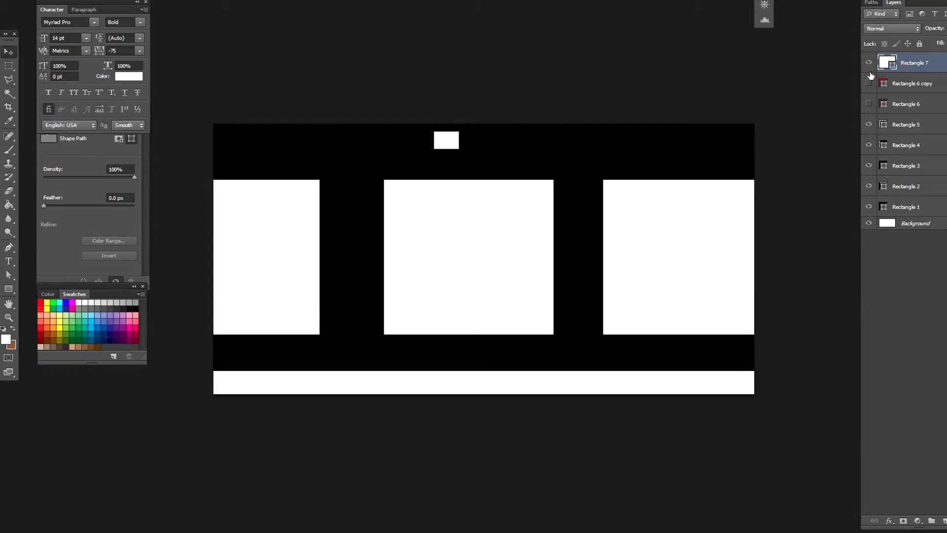
{"action": "left_click", "coordinate": [868, 63]}
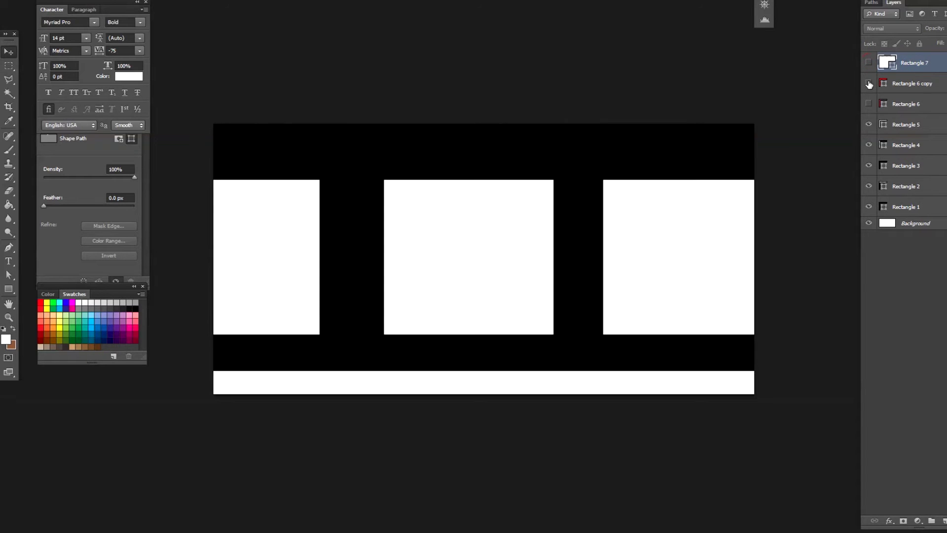
{"action": "left_click", "coordinate": [868, 84]}
Step: Move the red band to the upper part of the canvas and scale it down proportionally so it overlaps the upper black strip
{"action": "left_click_drag", "start_coordinate": [573, 383], "coordinate": [587, 197]}
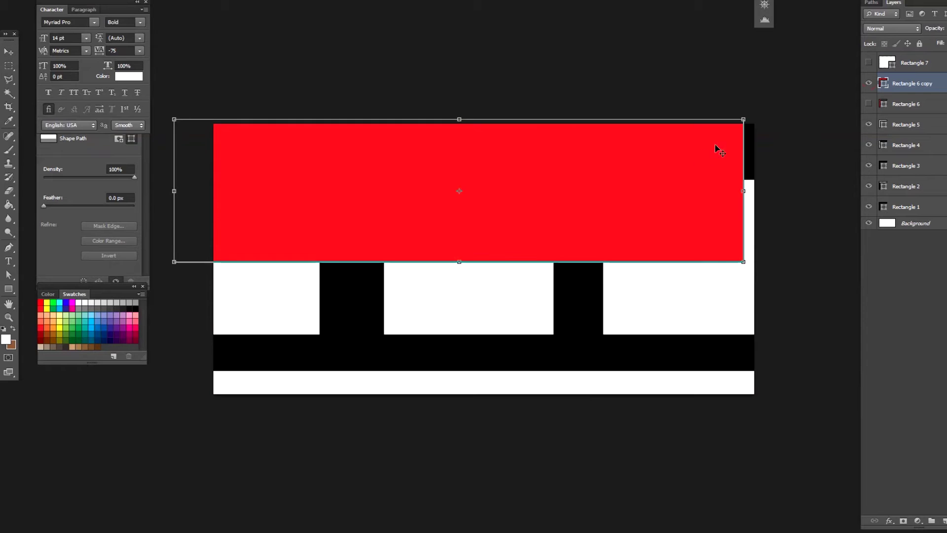
{"action": "left_click_drag", "start_coordinate": [743, 119], "coordinate": [625, 149], "text": "alt"}
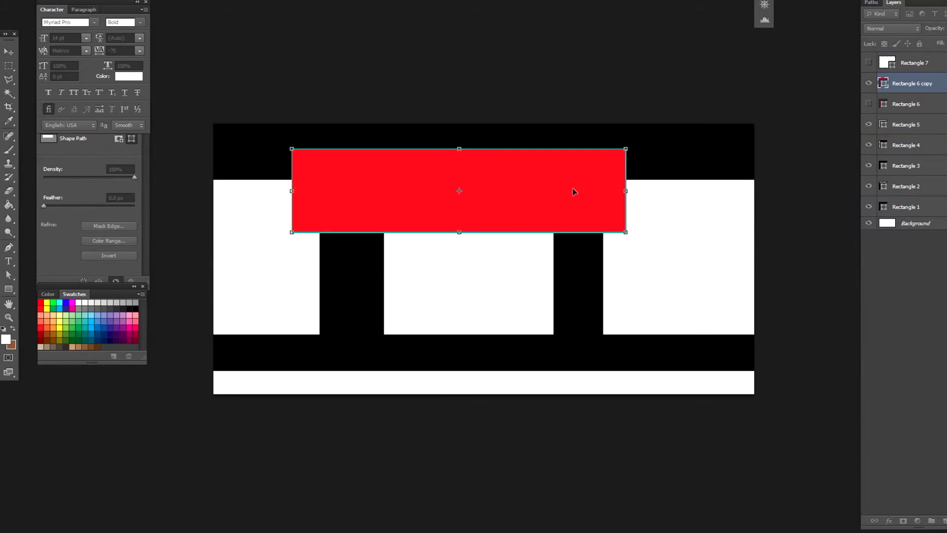
{"action": "left_click_drag", "start_coordinate": [573, 191], "coordinate": [535, 199]}
{"action": "key", "text": "Return"}
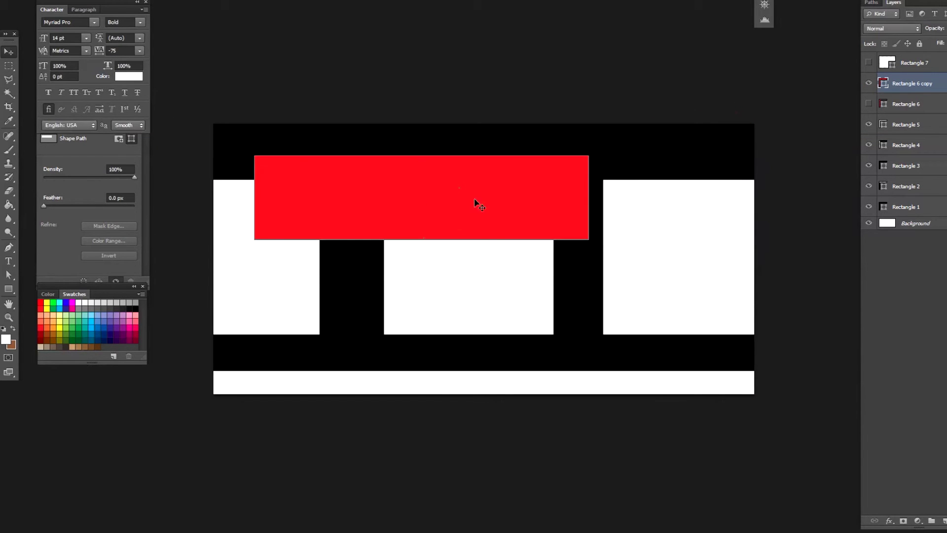
{"action": "left_click_drag", "start_coordinate": [483, 210], "coordinate": [484, 197]}
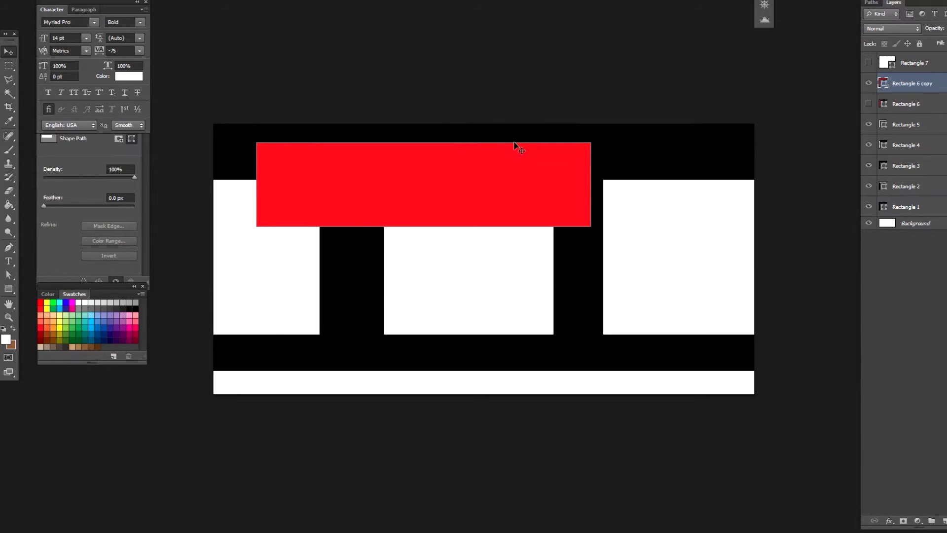
Step: Switch to Unity to view the knight and skybox in the scene
{"action": "key", "text": "alt+Tab"}
{"action": "key", "text": "Tab"}
{"action": "key", "text": "alt+Tab"}
{"action": "key", "text": "Tab"}
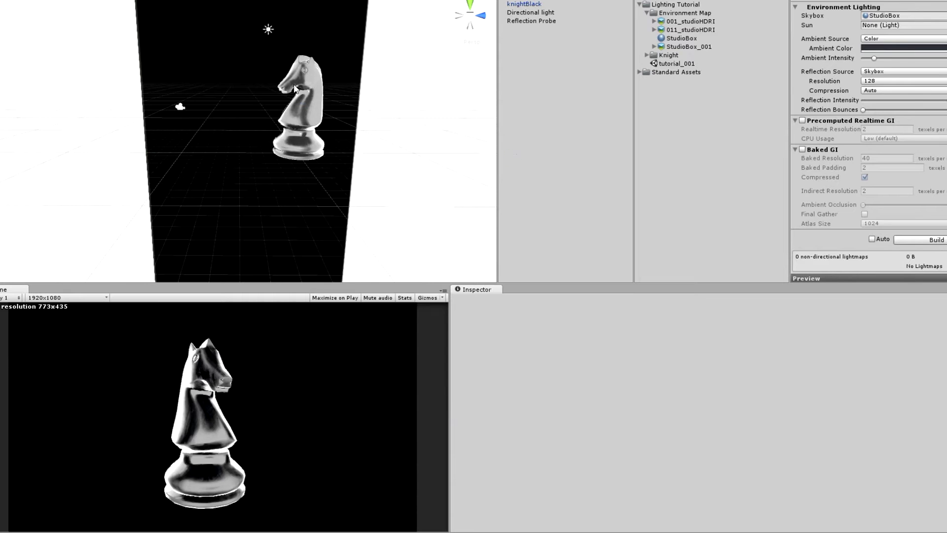
Step: Refresh the reflections by setting the Reflection Probe's type to Realtime and its refresh mode to On Awake
{"action": "scroll", "coordinate": [297, 128], "scroll_direction": "up", "scroll_amount": 3}
{"action": "left_click", "coordinate": [300, 173]}
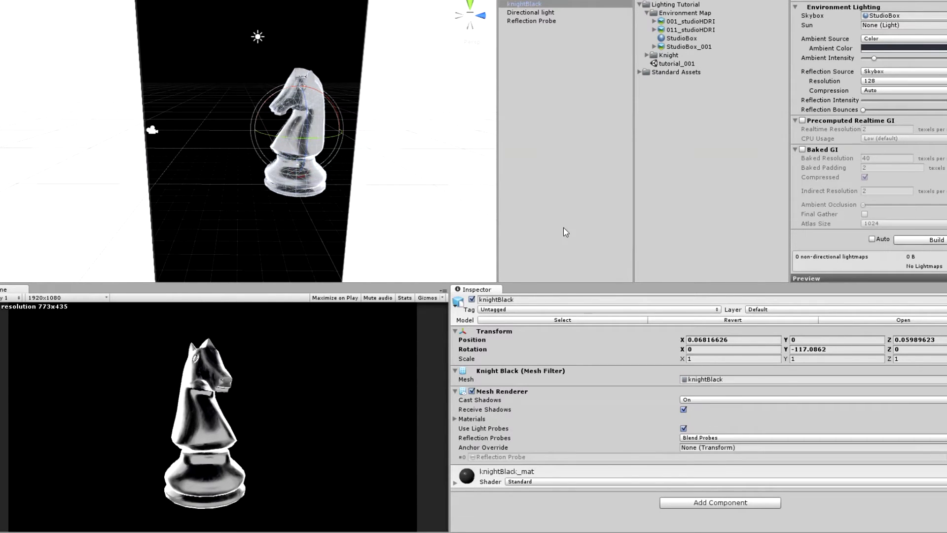
{"action": "left_click", "coordinate": [526, 19]}
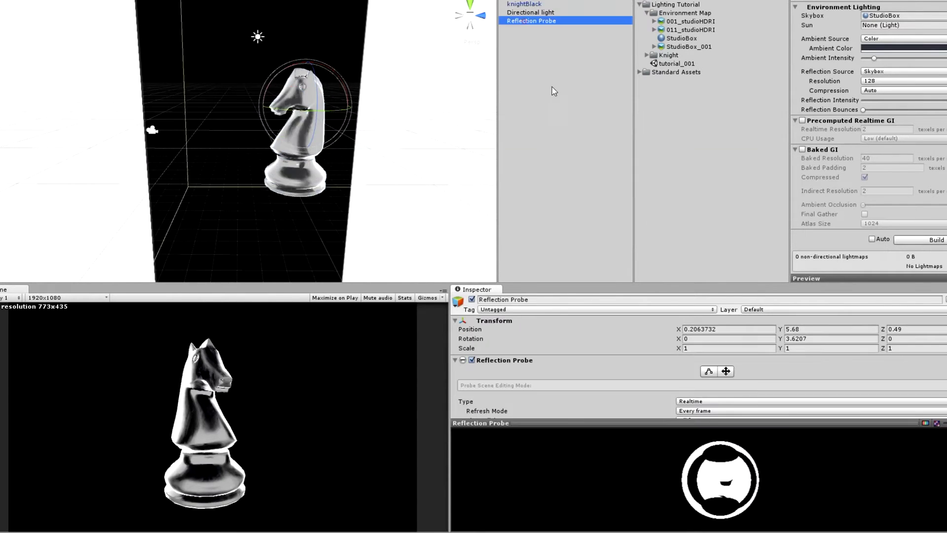
{"action": "left_click", "coordinate": [706, 402]}
{"action": "left_click", "coordinate": [706, 436]}
{"action": "left_click", "coordinate": [705, 410]}
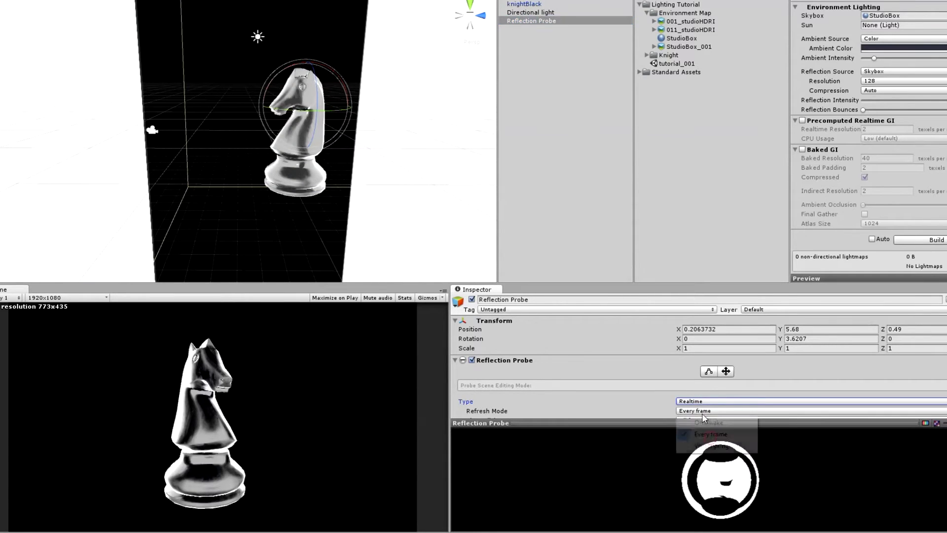
{"action": "left_click", "coordinate": [709, 422]}
Step: Enlarge the Game view to inspect the knight's red reflections against the red skybox ceiling
{"action": "left_click_drag", "start_coordinate": [334, 135], "coordinate": [406, 148], "text": "alt"}
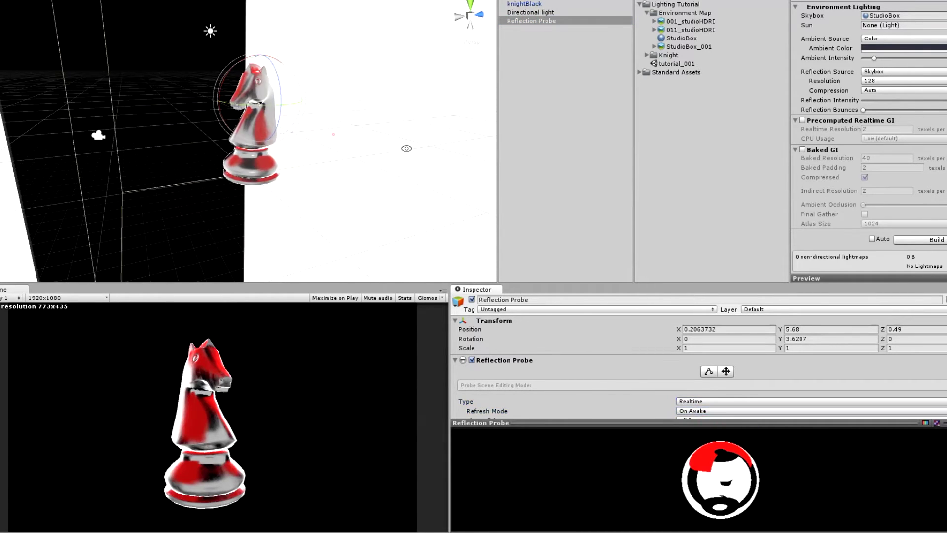
{"action": "left_click", "coordinate": [163, 79]}
{"action": "left_click_drag", "start_coordinate": [307, 184], "coordinate": [240, 117], "text": "alt"}
{"action": "right_click_drag", "start_coordinate": [240, 118], "coordinate": [250, 243]}
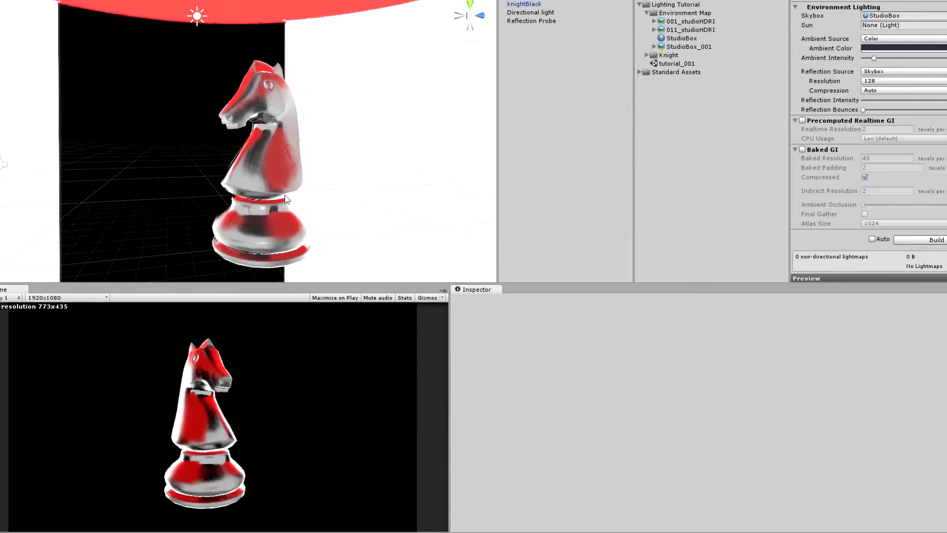
{"action": "left_click_drag", "start_coordinate": [288, 284], "coordinate": [300, 50]}
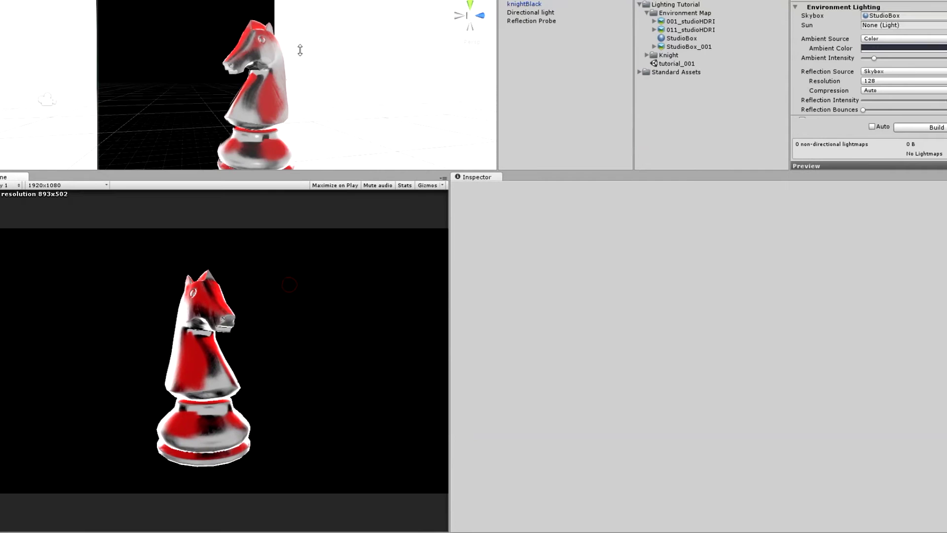
Step: Rotate the knight around its vertical axis to about -139 degrees
{"action": "left_click", "coordinate": [264, 97]}
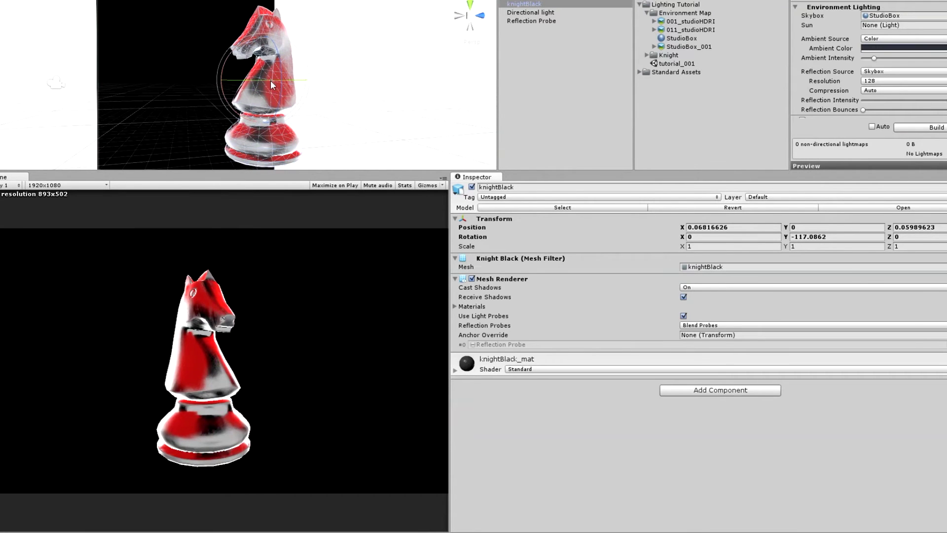
{"action": "left_click_drag", "start_coordinate": [270, 79], "coordinate": [217, 118]}
{"action": "left_click_drag", "start_coordinate": [267, 85], "coordinate": [400, 122]}
{"action": "left_click_drag", "start_coordinate": [217, 61], "coordinate": [224, 14], "text": "alt"}
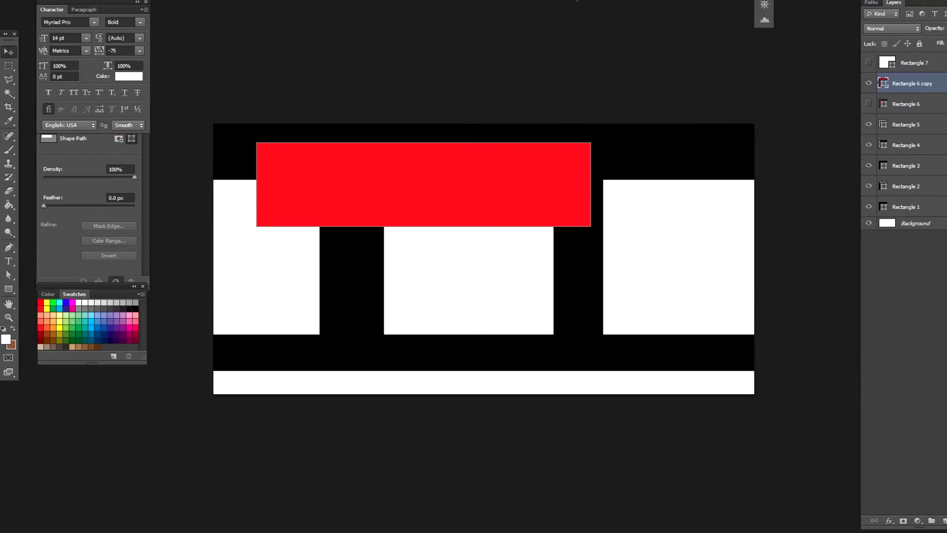
Step: In Photoshop, resize the skybox image proportionally to a width of 512 pixels
{"action": "key", "text": "ctrl+alt+i"}
{"action": "type", "text": "512"}
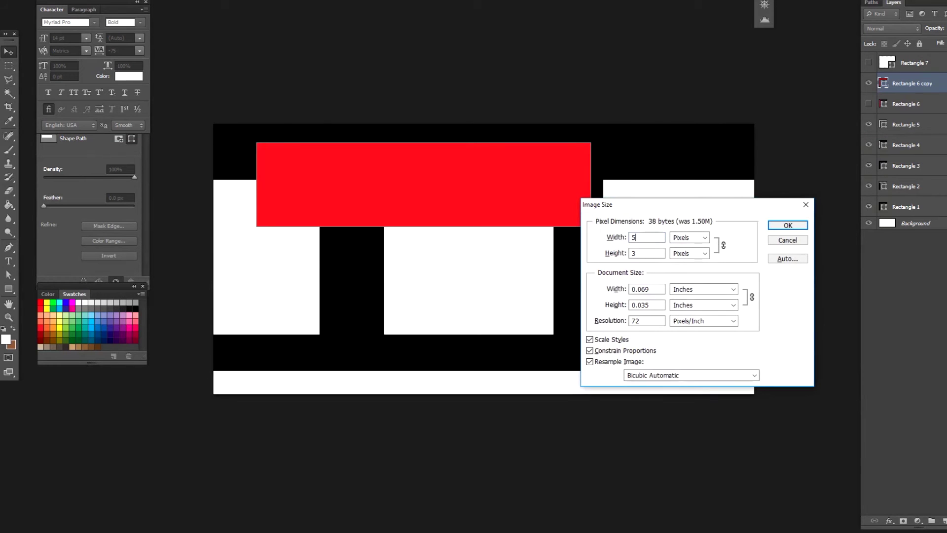
{"action": "key", "text": "Return"}
Step: Switch to Unity and enlarge the Scene view showing the knight and the red ceiling
{"action": "key", "text": "alt+Tab"}
{"action": "key", "text": "alt+Tab"}
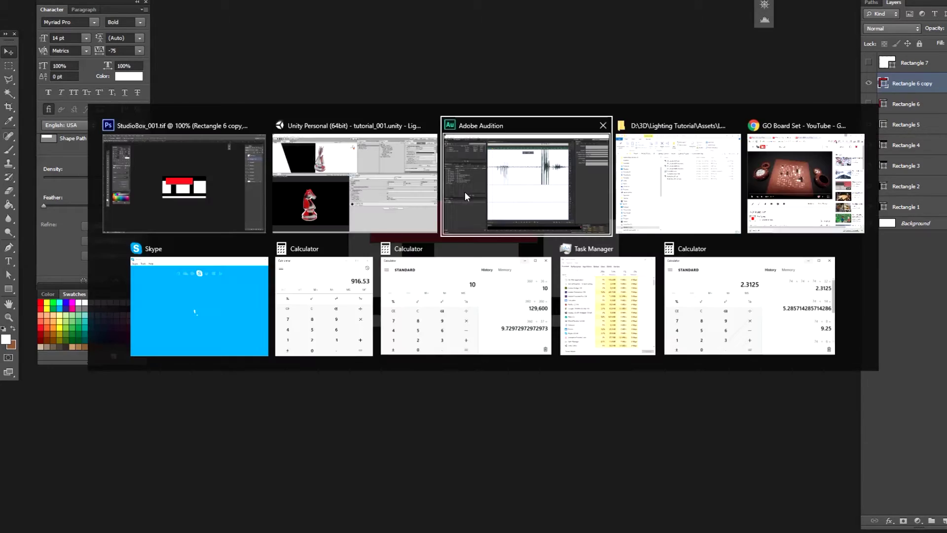
{"action": "key", "text": "alt+Tab"}
{"action": "key", "text": "alt+Tab"}
{"action": "left_click_drag", "start_coordinate": [334, 131], "coordinate": [421, 84], "text": "alt"}
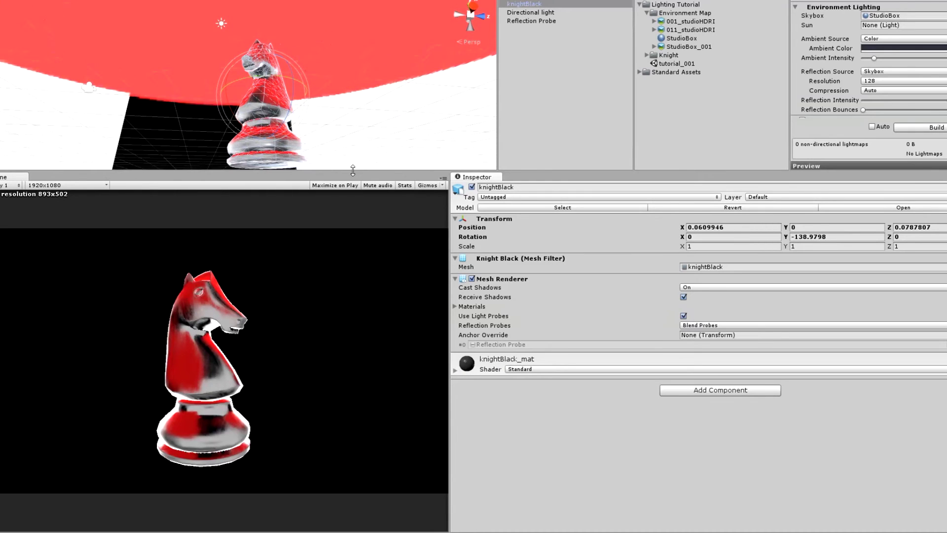
{"action": "left_click_drag", "start_coordinate": [347, 171], "coordinate": [262, 141]}
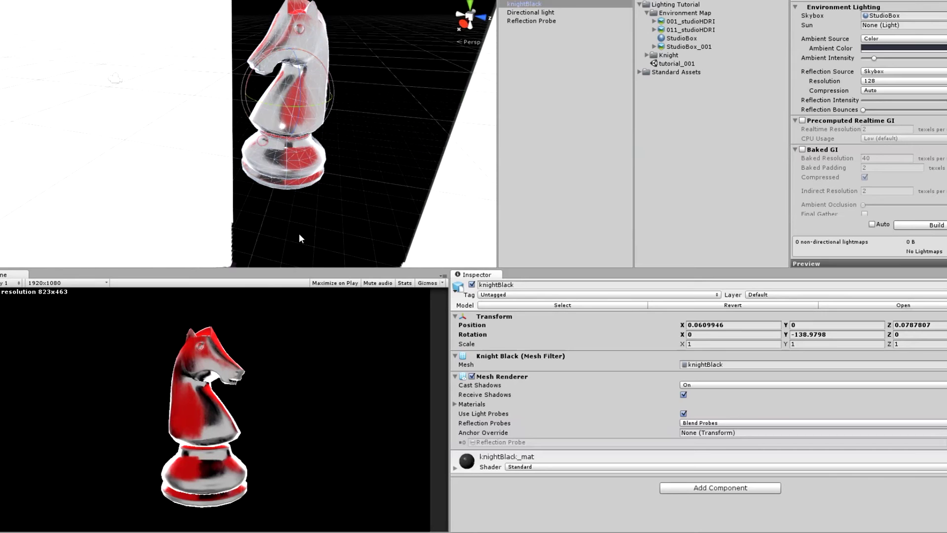
Step: Examine the red, white and black reflections on the knight's base and body from several angles
{"action": "left_click", "coordinate": [301, 233]}
{"action": "middle_click_drag", "start_coordinate": [295, 69], "coordinate": [292, 130]}
{"action": "left_click_drag", "start_coordinate": [292, 129], "coordinate": [321, 158], "text": "alt"}
{"action": "middle_click_drag", "start_coordinate": [300, 212], "coordinate": [302, 158]}
{"action": "scroll", "coordinate": [303, 160], "scroll_direction": "up", "scroll_amount": 3}
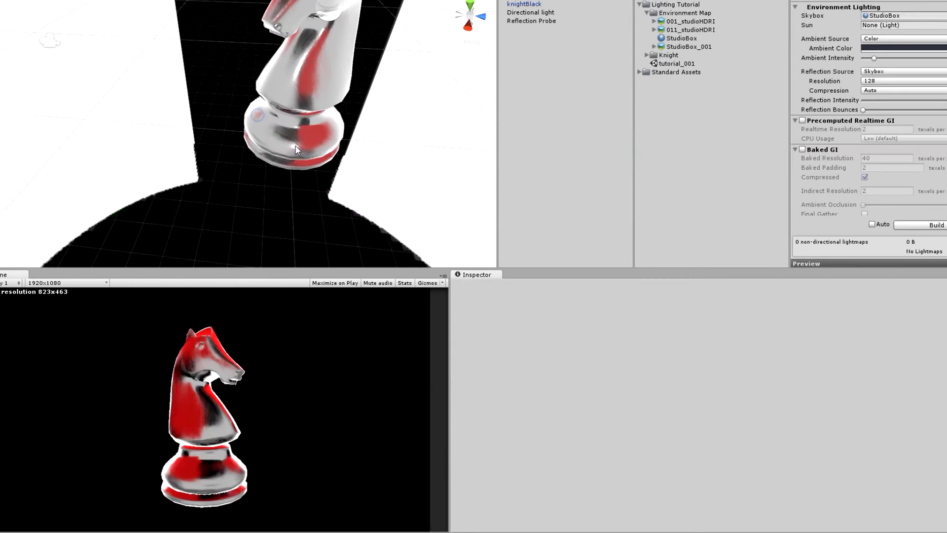
{"action": "left_click", "coordinate": [302, 164]}
{"action": "left_click_drag", "start_coordinate": [300, 123], "coordinate": [245, 26], "text": "alt"}
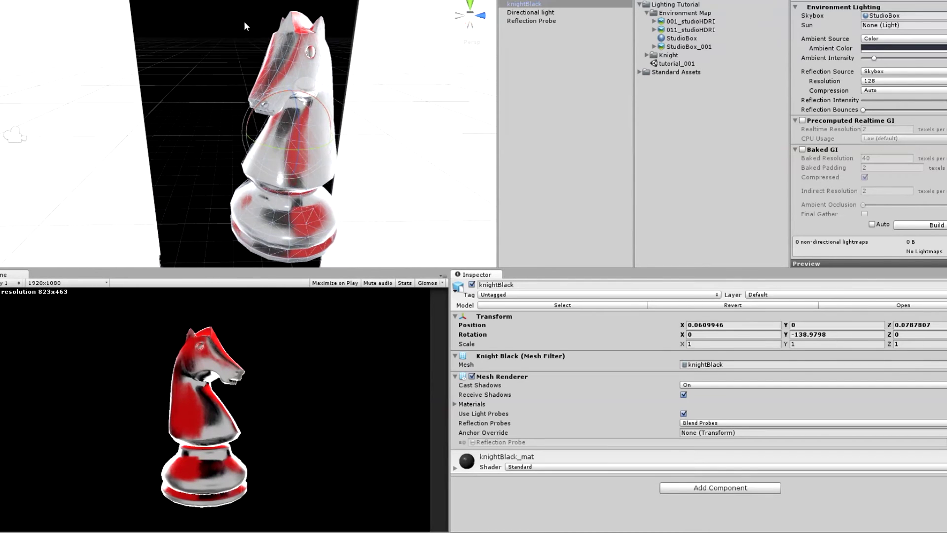
{"action": "middle_click_drag", "start_coordinate": [315, 123], "coordinate": [263, 98]}
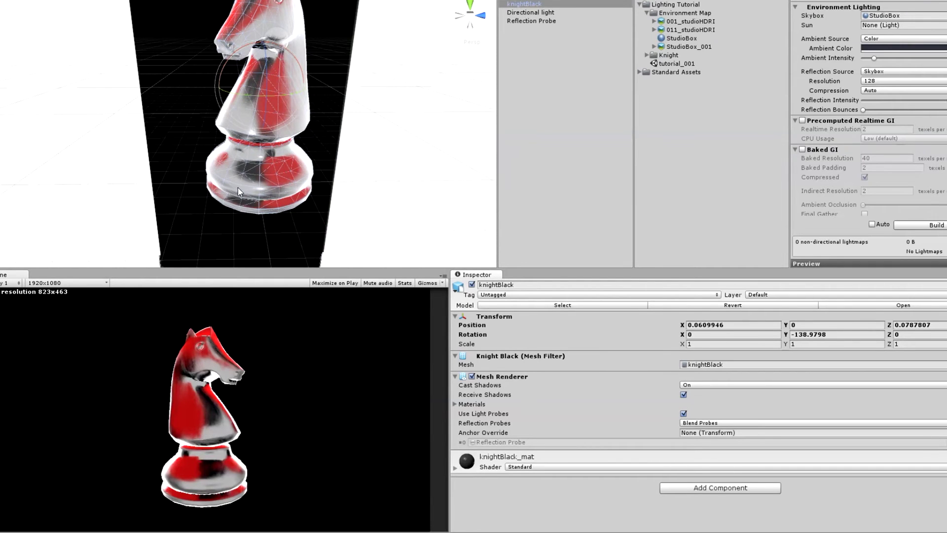
{"action": "left_click_drag", "start_coordinate": [279, 115], "coordinate": [263, 135], "text": "alt"}
{"action": "scroll", "coordinate": [263, 135], "scroll_direction": "down", "scroll_amount": 3}
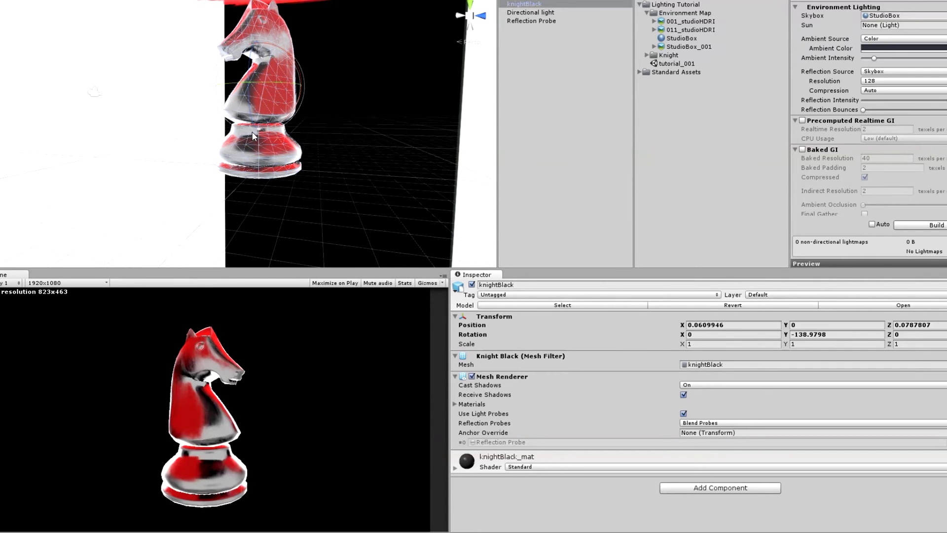
{"action": "left_click_drag", "start_coordinate": [192, 88], "coordinate": [134, 90], "text": "alt"}
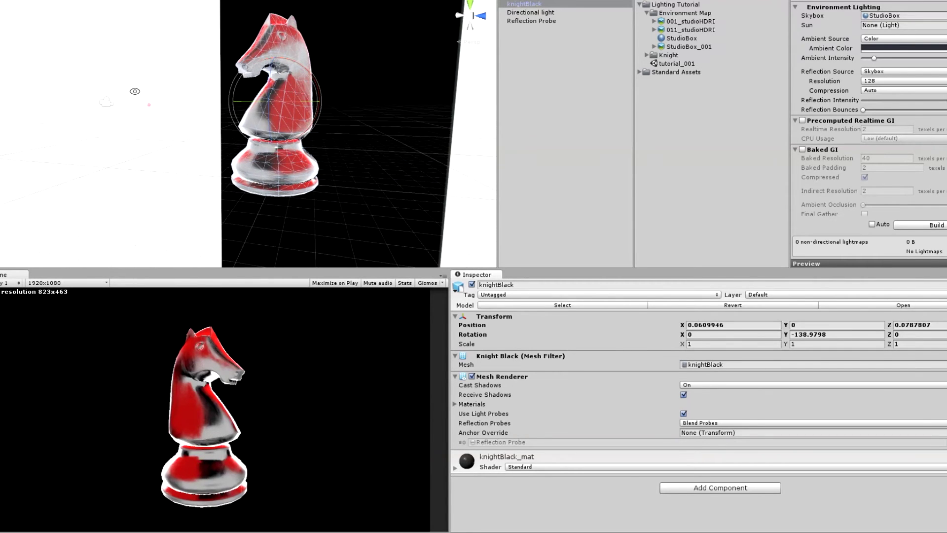
Step: In the project's player settings, set the rendering color space to Gamma
{"action": "left_click", "coordinate": [2, 0]}
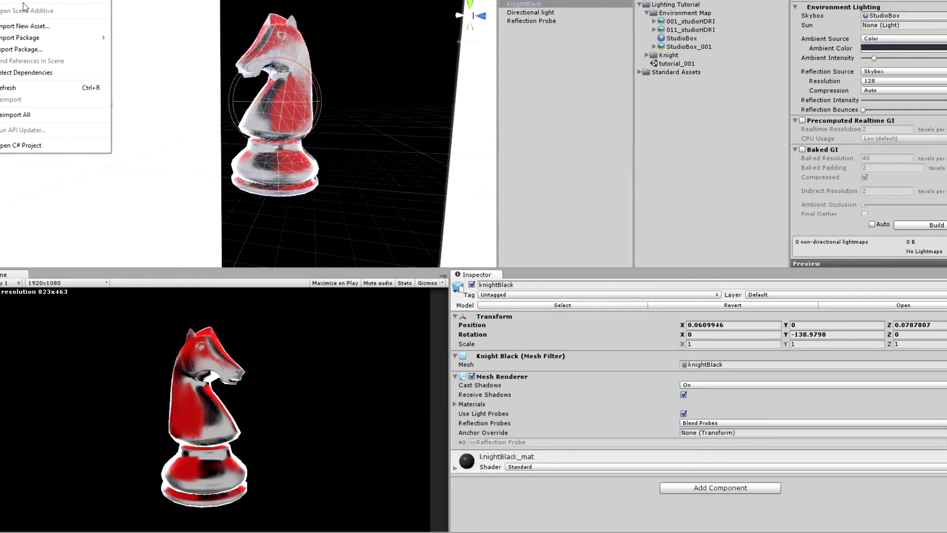
{"action": "mouse_move", "coordinate": [0, 0]}
{"action": "mouse_move", "coordinate": [95, 214]}
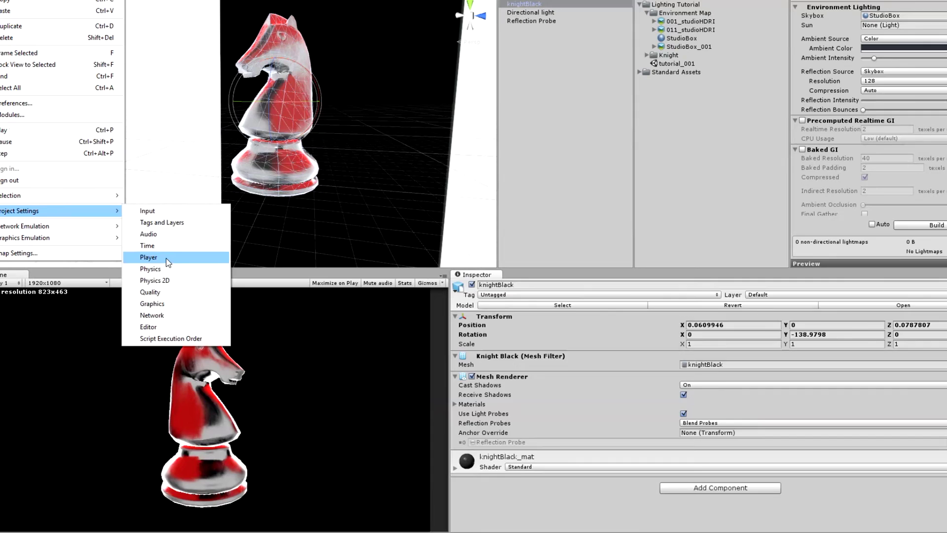
{"action": "left_click", "coordinate": [148, 257]}
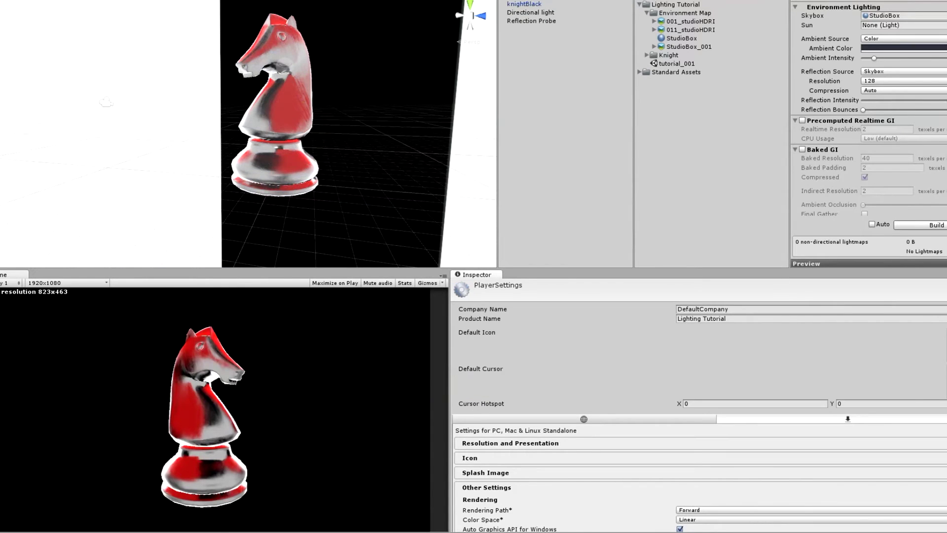
{"action": "scroll", "coordinate": [690, 404], "scroll_direction": "down", "scroll_amount": 5}
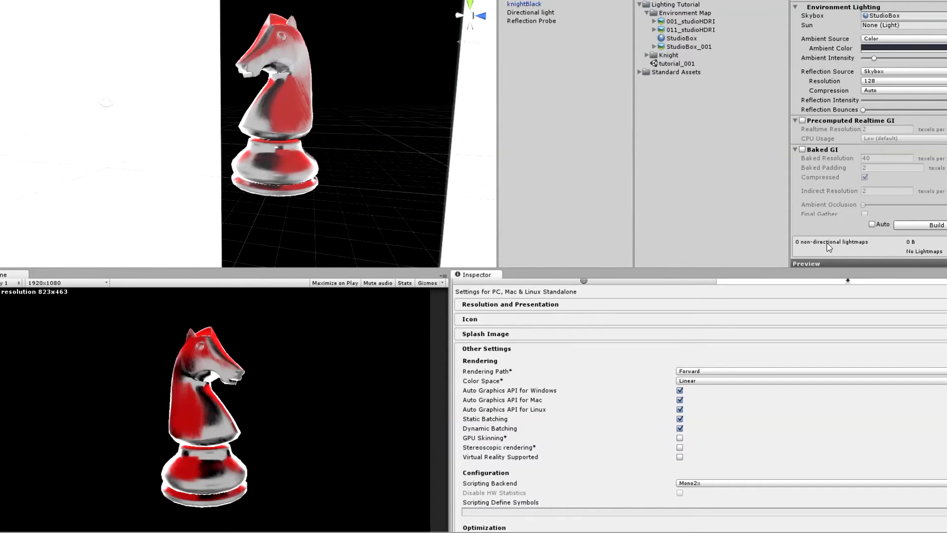
{"action": "left_click", "coordinate": [707, 382]}
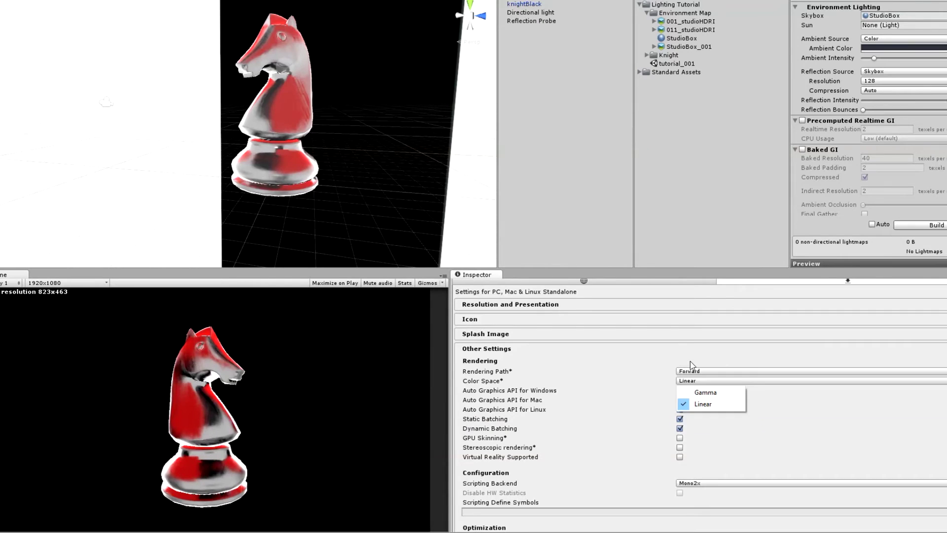
{"action": "left_click", "coordinate": [700, 394]}
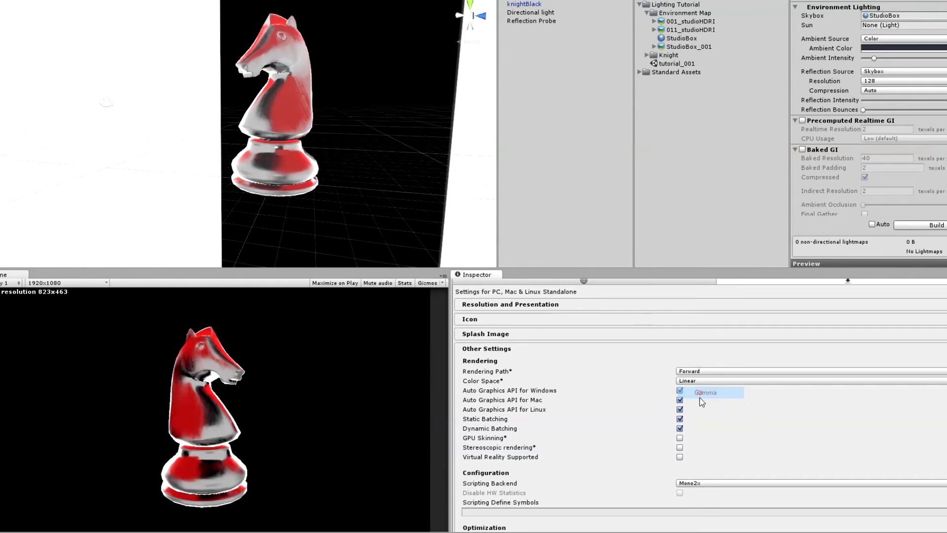
Step: Refresh the Reflection Probe by setting its refresh mode to Every frame and back to On Awake
{"action": "left_click", "coordinate": [292, 121]}
{"action": "left_click", "coordinate": [542, 15]}
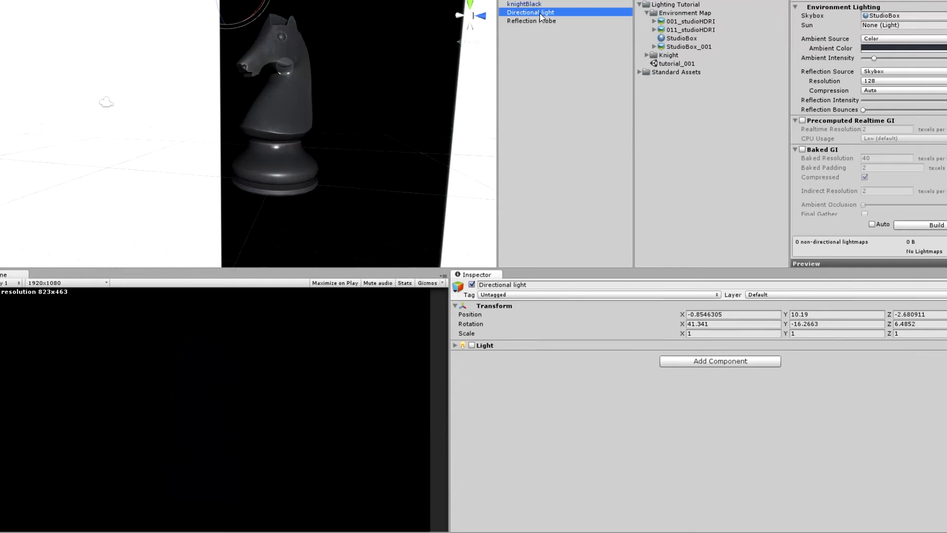
{"action": "left_click", "coordinate": [531, 21]}
{"action": "left_click", "coordinate": [690, 396]}
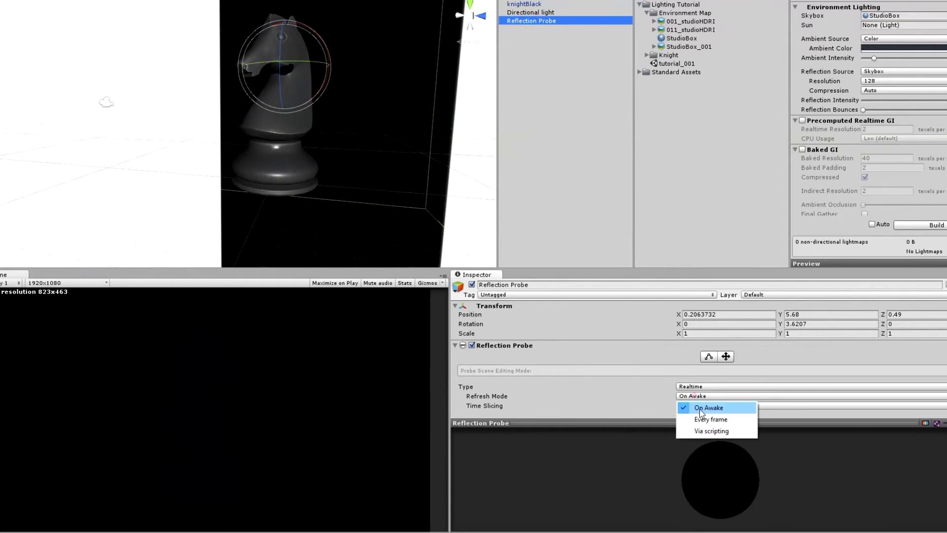
{"action": "left_click", "coordinate": [706, 419]}
{"action": "left_click", "coordinate": [695, 396]}
{"action": "left_click", "coordinate": [709, 408]}
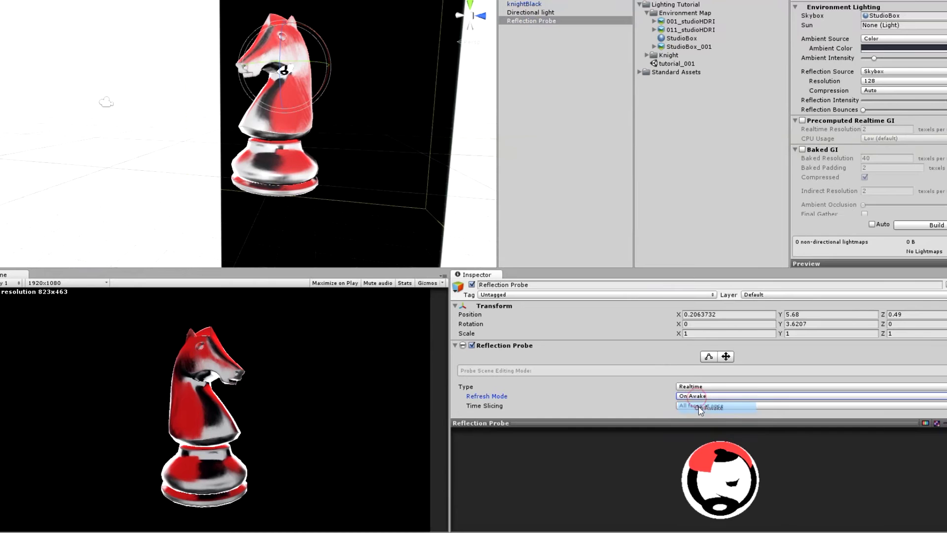
Step: Rotate the knight around its vertical axis to about -316 degrees and view it against the white wall
{"action": "left_click_drag", "start_coordinate": [304, 61], "coordinate": [157, 142]}
{"action": "left_click", "coordinate": [158, 143]}
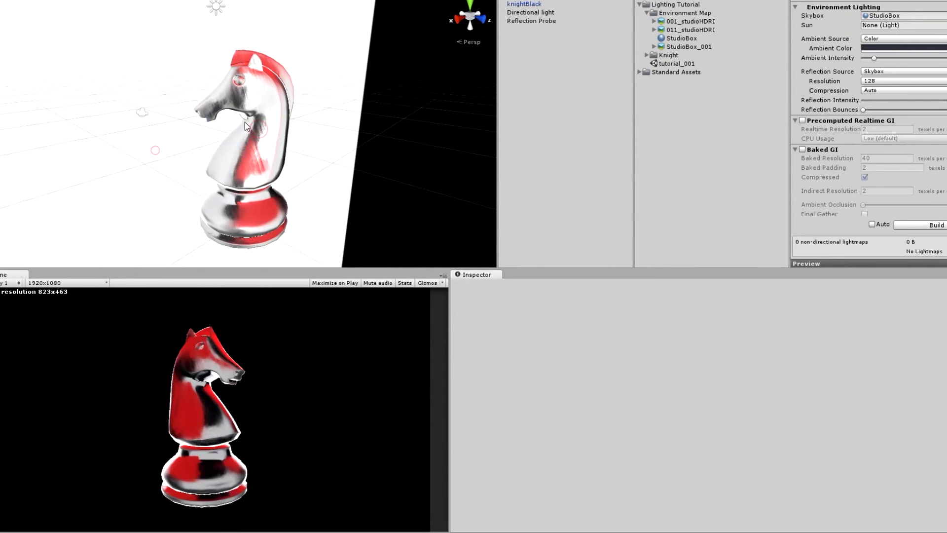
{"action": "left_click", "coordinate": [264, 157]}
{"action": "left_click_drag", "start_coordinate": [262, 157], "coordinate": [377, 146]}
{"action": "left_click_drag", "start_coordinate": [200, 154], "coordinate": [251, 189], "text": "alt"}
{"action": "left_click_drag", "start_coordinate": [247, 111], "coordinate": [266, 128], "text": "alt"}
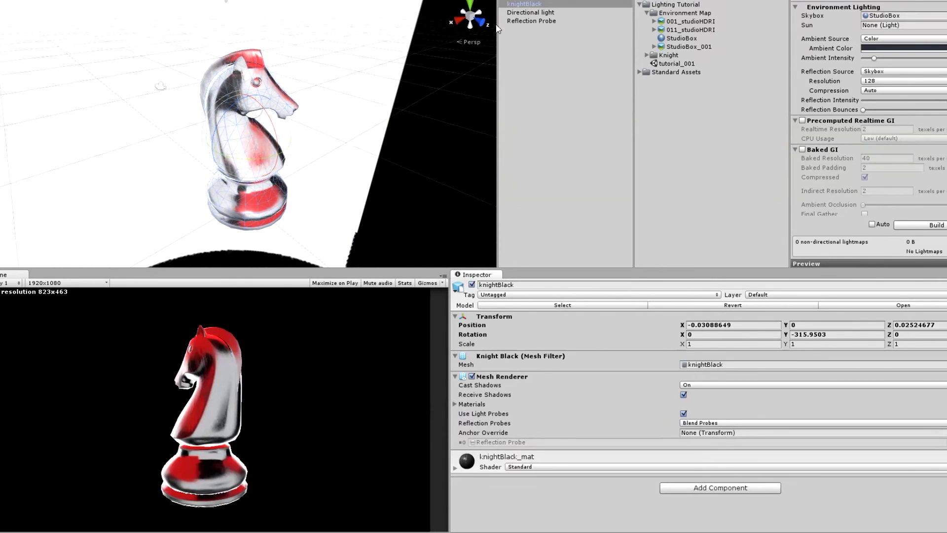
Step: Enable the Light component of the directional light
{"action": "left_click", "coordinate": [516, 12]}
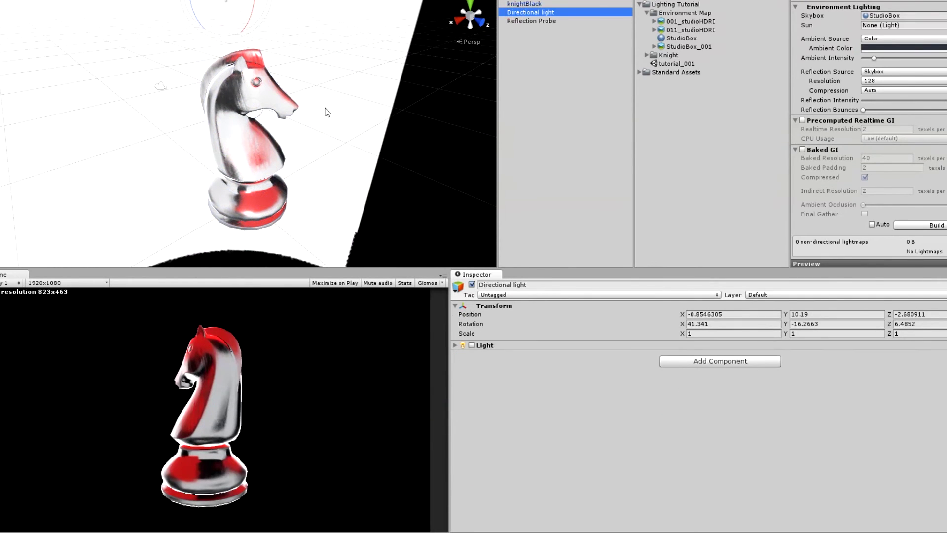
{"action": "left_click", "coordinate": [472, 345]}
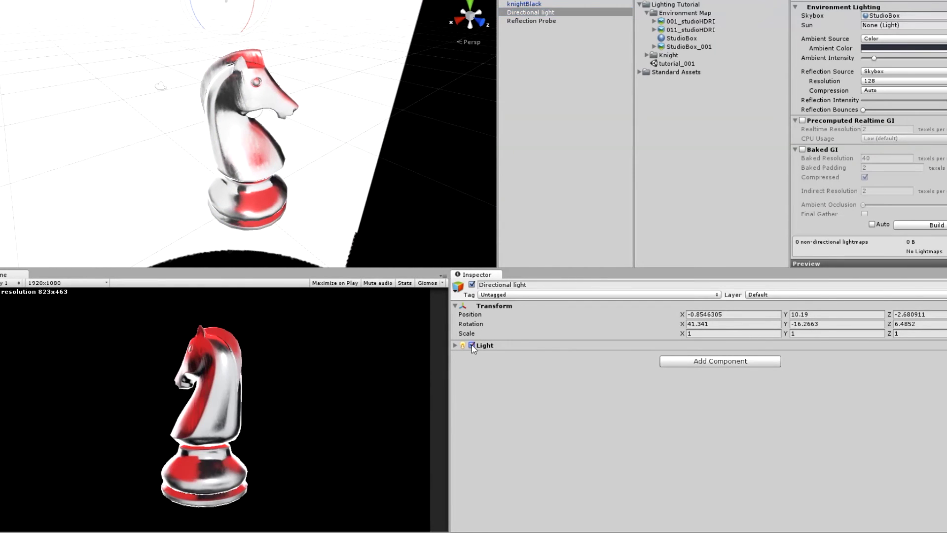
Step: Rotate the knight repeatedly around its vertical axis under the directional light, undoing unwanted turns, until its back faces the camera
{"action": "left_click", "coordinate": [248, 159]}
{"action": "key", "text": "ctrl+z"}
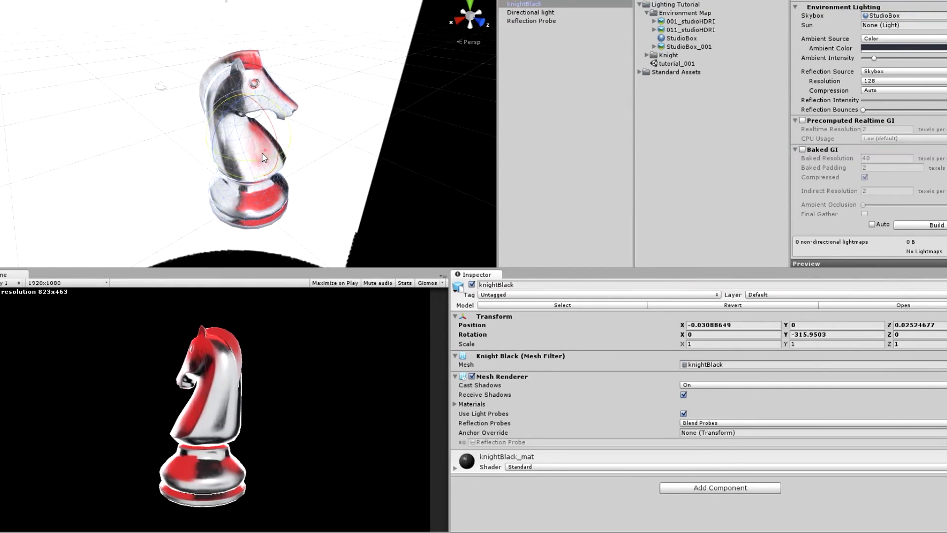
{"action": "left_click_drag", "start_coordinate": [262, 152], "coordinate": [530, 136]}
{"action": "key", "text": "ctrl+z"}
{"action": "left_click_drag", "start_coordinate": [253, 160], "coordinate": [513, 6]}
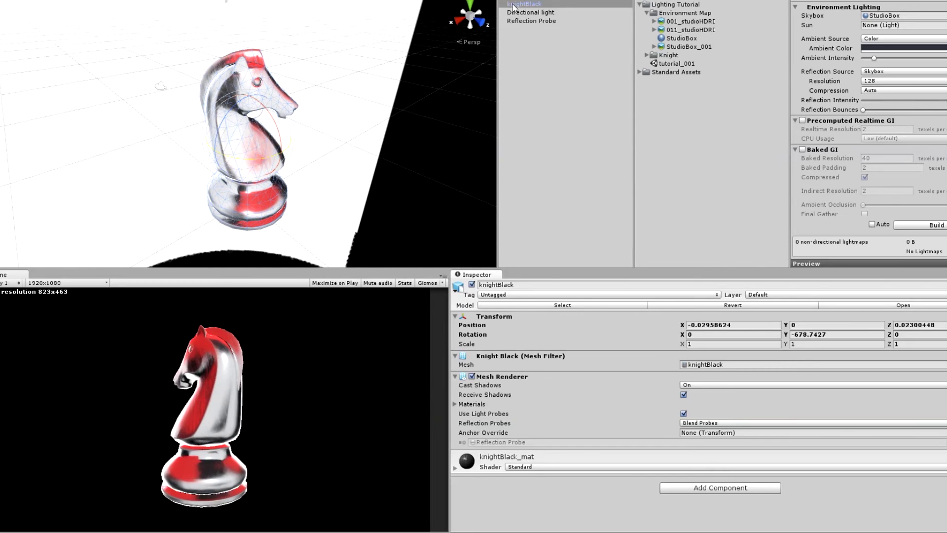
{"action": "left_click_drag", "start_coordinate": [257, 162], "coordinate": [197, 141]}
Step: Inspect the directional light's component and its effect on the knight, and switch to the skybox image in Photoshop
{"action": "left_click", "coordinate": [530, 12]}
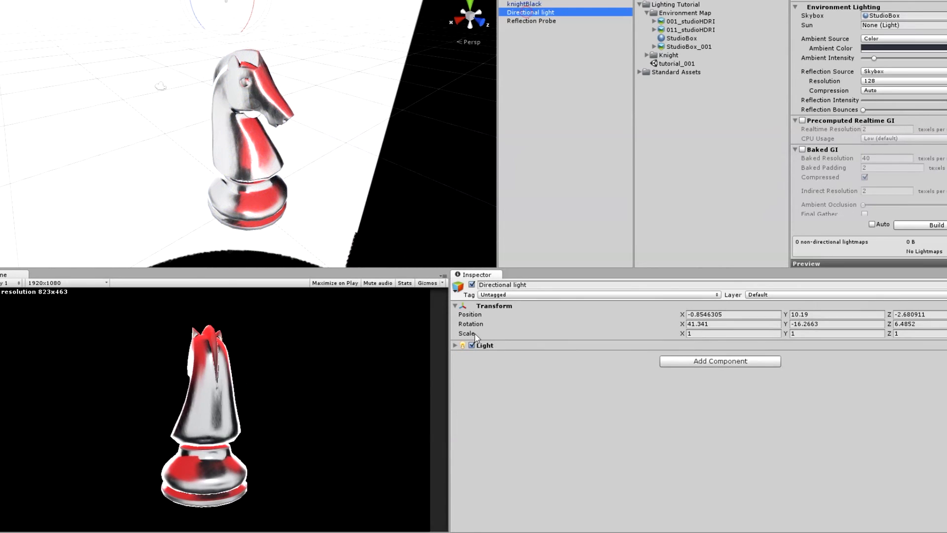
{"action": "left_click", "coordinate": [254, 168]}
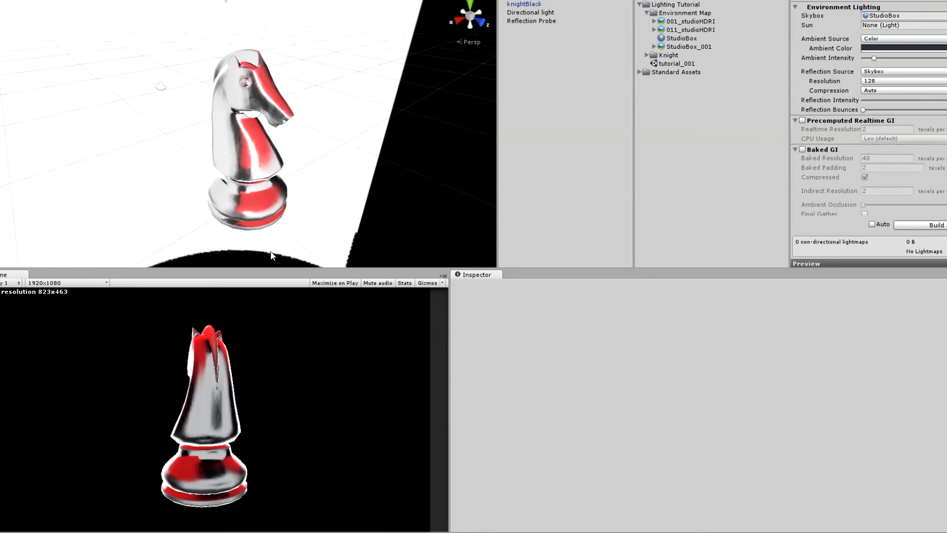
{"action": "left_click", "coordinate": [265, 176]}
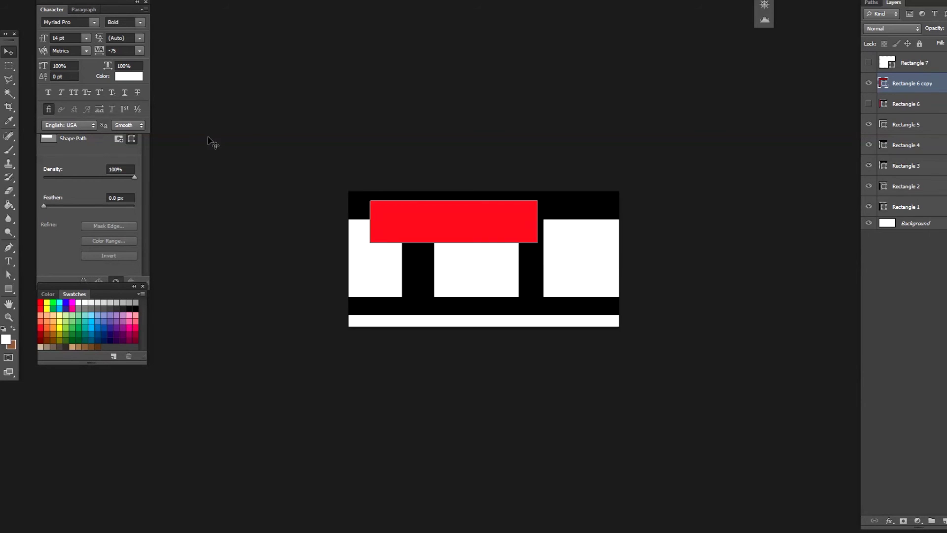
Step: Draw several small white rectangles across the skybox image, over the white panels, the black gaps between them and the lower black band
{"action": "left_click", "coordinate": [397, 86]}
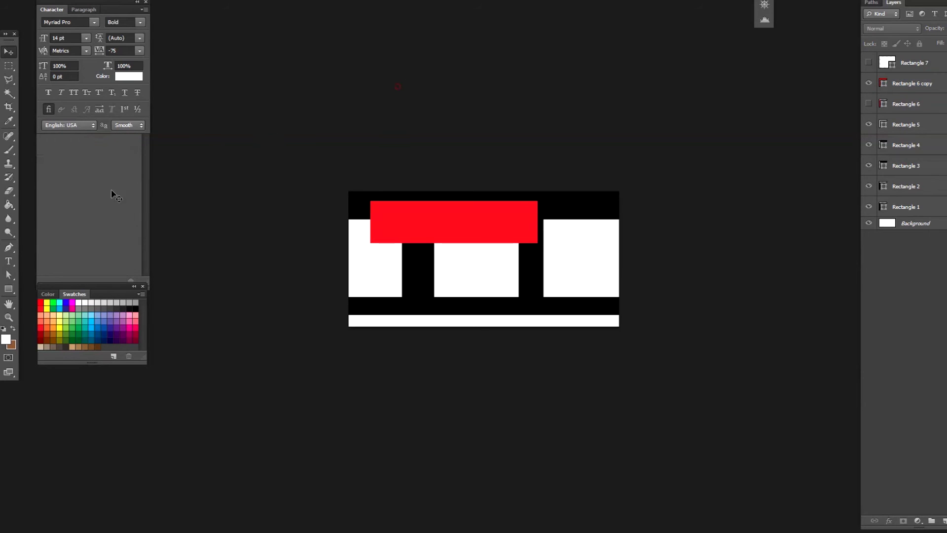
{"action": "left_click", "coordinate": [9, 289]}
{"action": "mouse_move", "coordinate": [370, 256]}
{"action": "left_mouse_down"}
{"action": "mouse_move", "coordinate": [391, 292]}
{"action": "mouse_move", "coordinate": [450, 292]}
{"action": "left_mouse_up"}
{"action": "left_click_drag", "start_coordinate": [519, 239], "coordinate": [532, 276]}
{"action": "left_click_drag", "start_coordinate": [560, 211], "coordinate": [575, 240]}
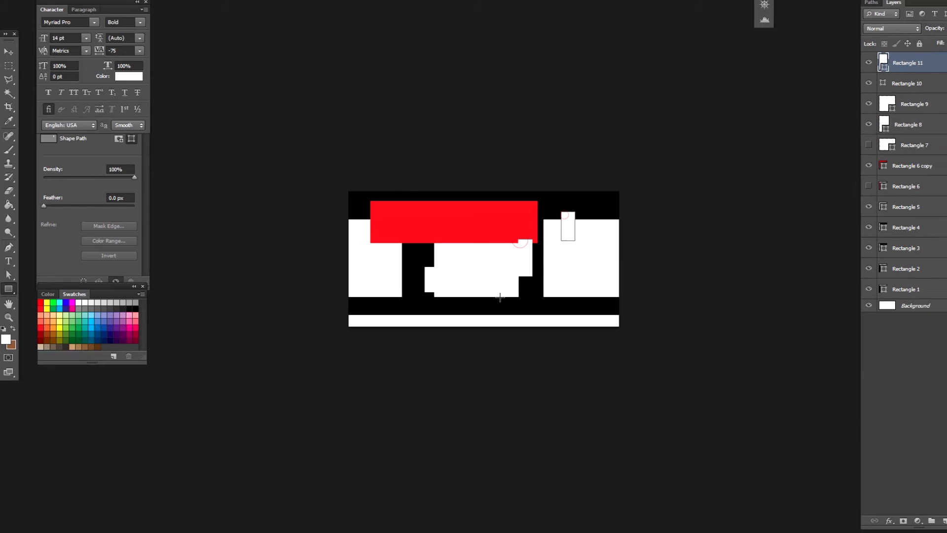
{"action": "left_click_drag", "start_coordinate": [490, 288], "coordinate": [516, 311]}
Step: Recolor the small rectangle overlapping the lower black band, Rectangle 12, bright green
{"action": "double_click", "coordinate": [882, 61]}
{"action": "left_click_drag", "start_coordinate": [766, 107], "coordinate": [796, 88]}
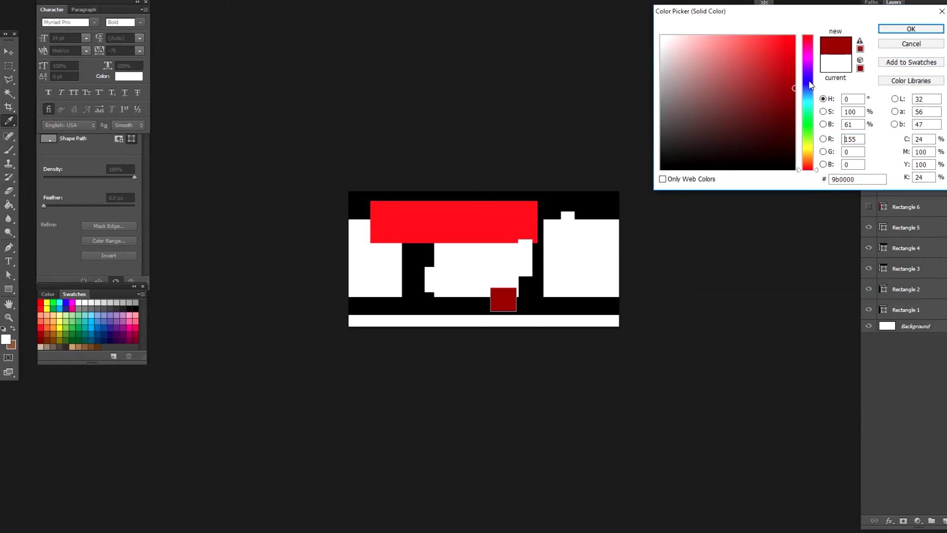
{"action": "left_click", "coordinate": [807, 79]}
{"action": "left_click", "coordinate": [807, 130]}
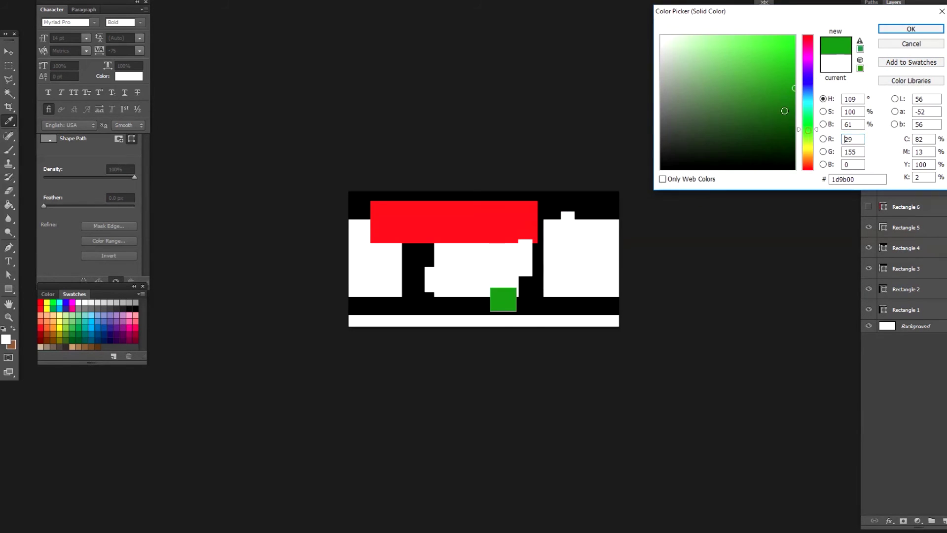
{"action": "left_click", "coordinate": [793, 60]}
{"action": "left_click", "coordinate": [910, 29]}
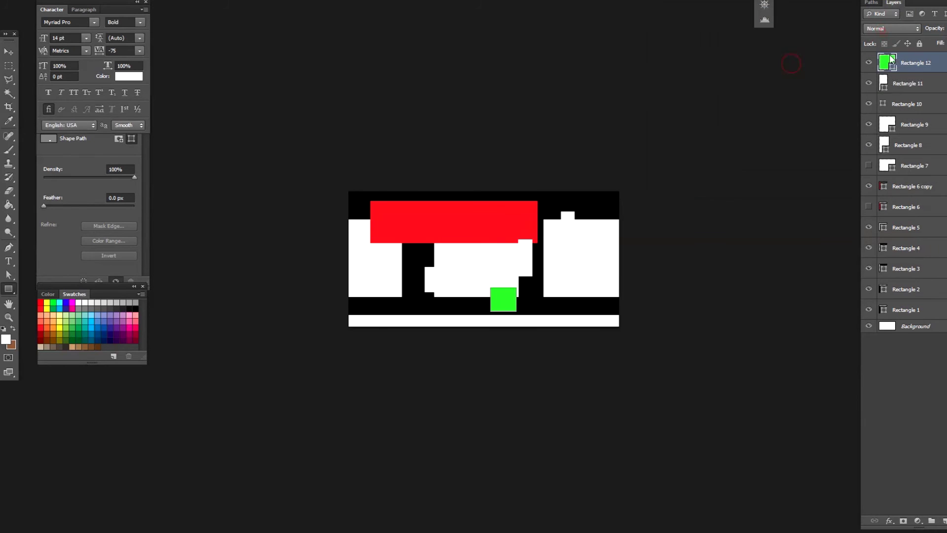
Step: Recolor the narrow upright rectangle below the red panel's right end, Rectangle 10, light blue
{"action": "left_click", "coordinate": [879, 104]}
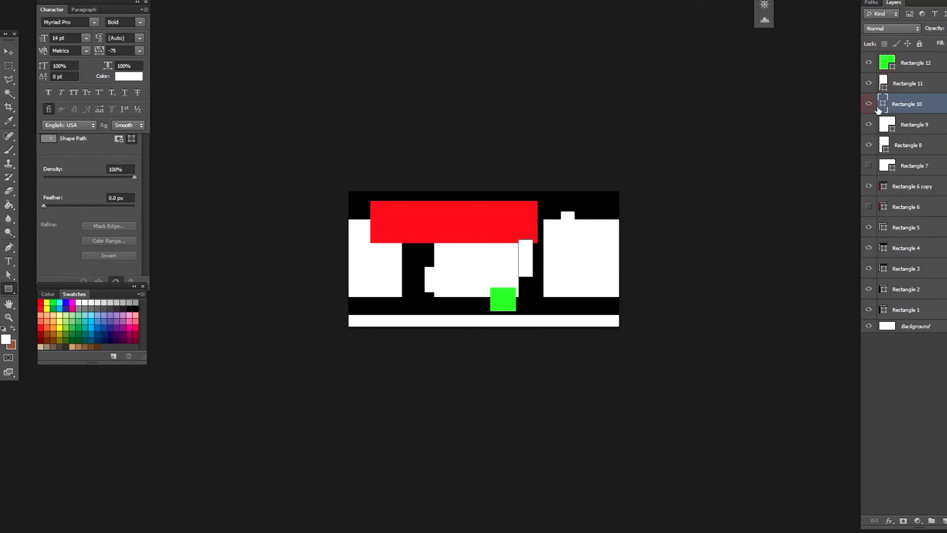
{"action": "double_click", "coordinate": [882, 100]}
{"action": "left_click", "coordinate": [808, 94]}
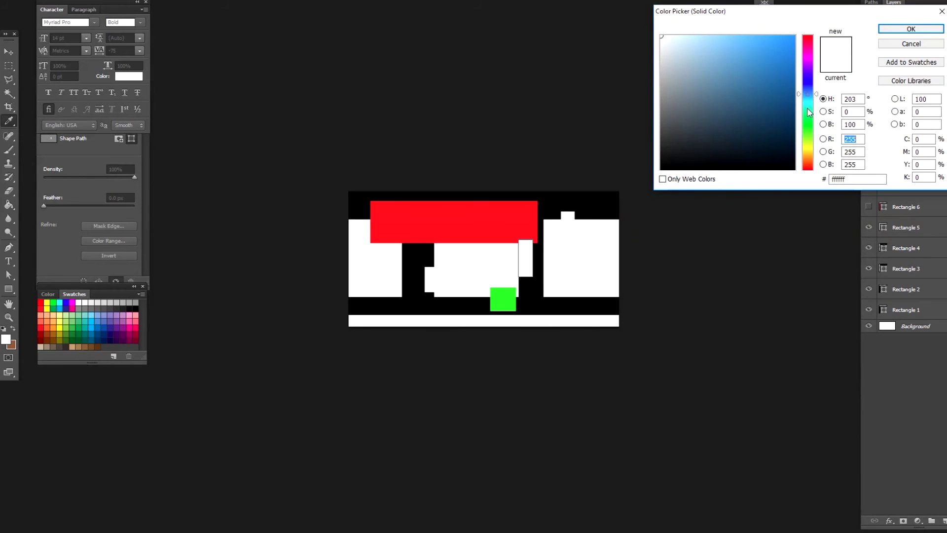
{"action": "left_click_drag", "start_coordinate": [748, 80], "coordinate": [830, 14]}
{"action": "left_click", "coordinate": [900, 31]}
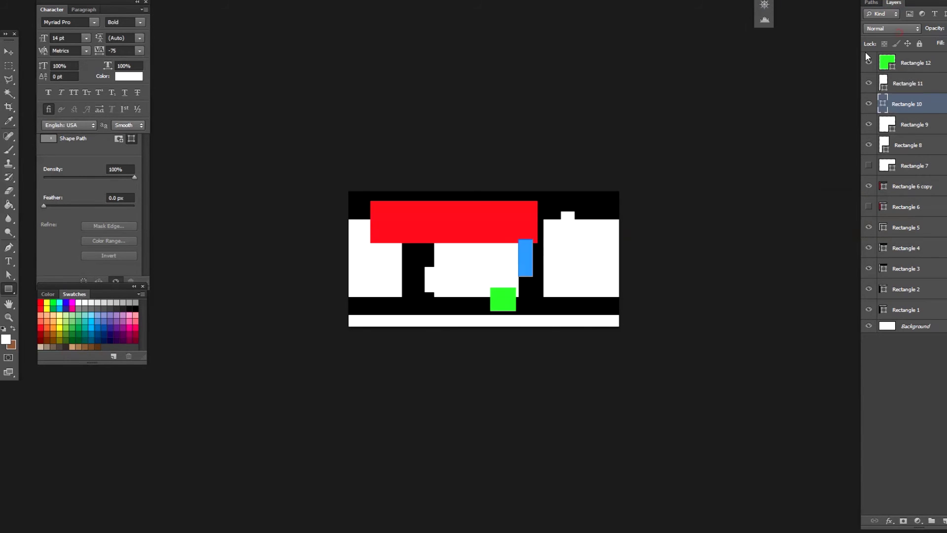
Step: Recolor the small rectangle at the middle white panel's left edge, Rectangle 9, magenta
{"action": "left_click", "coordinate": [888, 124]}
{"action": "double_click", "coordinate": [885, 123]}
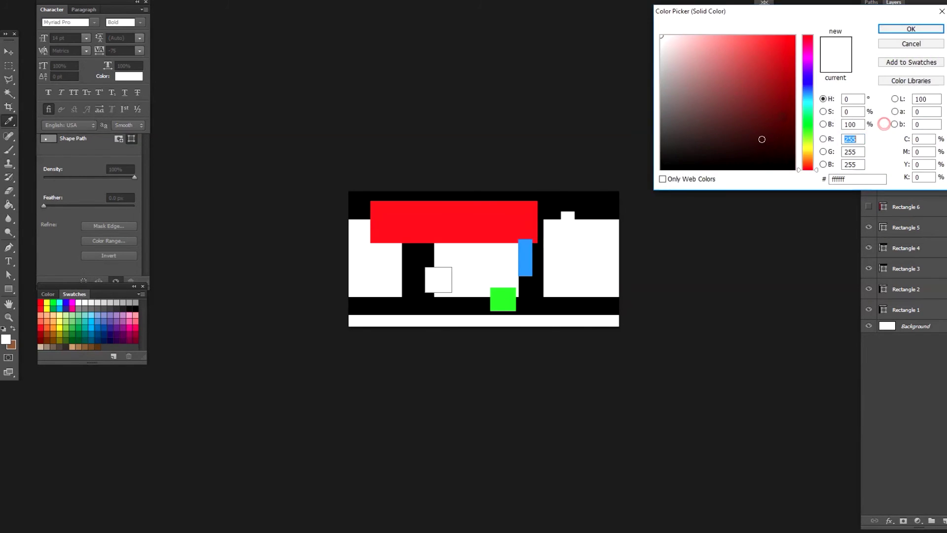
{"action": "left_click", "coordinate": [807, 60]}
{"action": "left_click", "coordinate": [794, 36]}
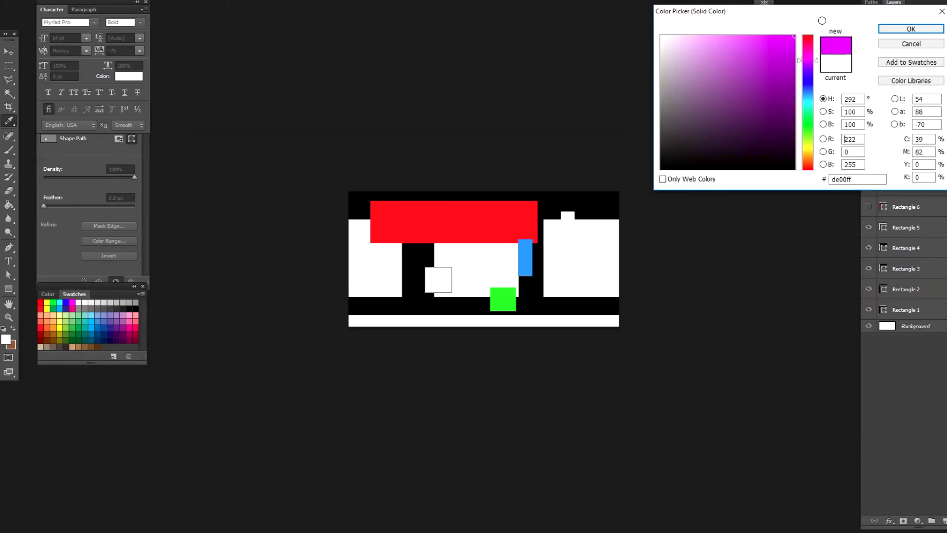
{"action": "left_click", "coordinate": [881, 32]}
Step: Recolor the upright rectangle on the left white panel, Rectangle 8, yellow
{"action": "left_click", "coordinate": [885, 144]}
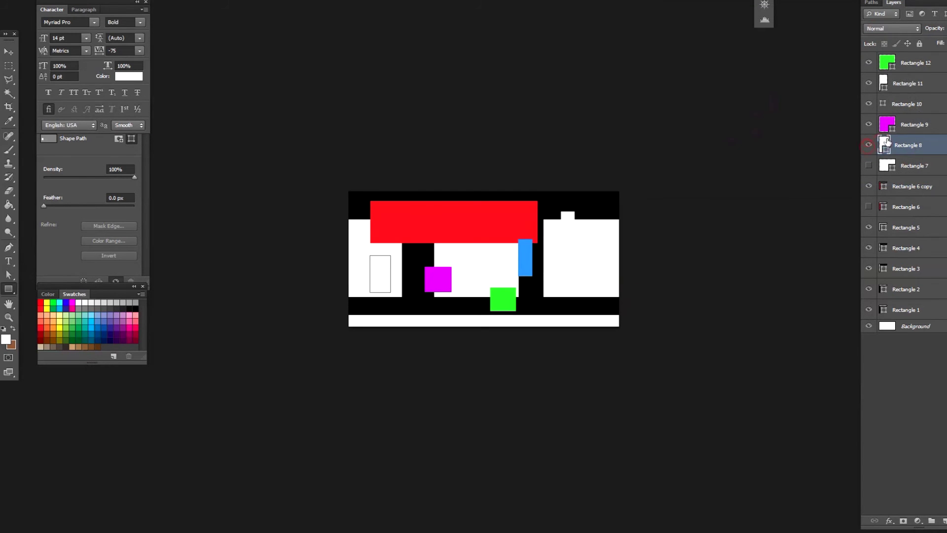
{"action": "double_click", "coordinate": [886, 143]}
{"action": "left_click", "coordinate": [808, 147]}
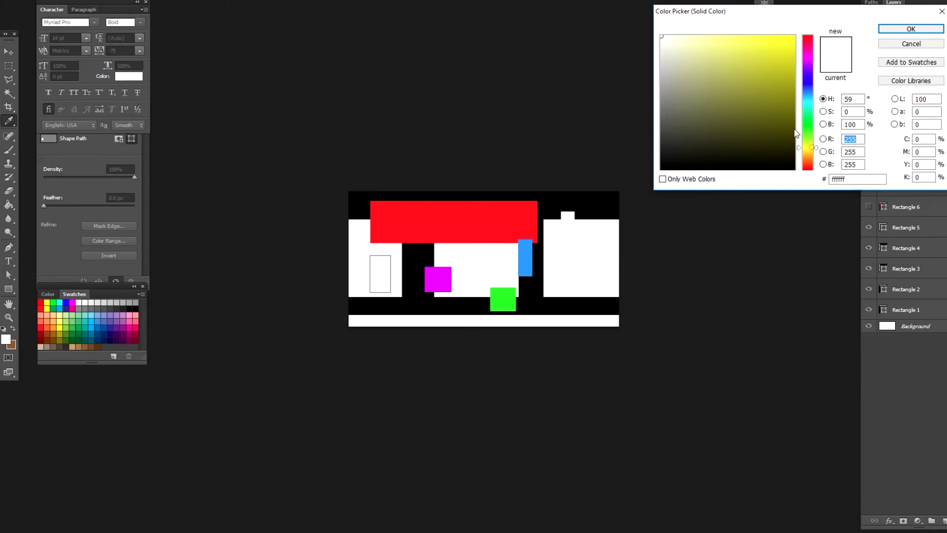
{"action": "left_click", "coordinate": [766, 79]}
{"action": "left_click", "coordinate": [911, 28]}
{"action": "key", "text": "v"}
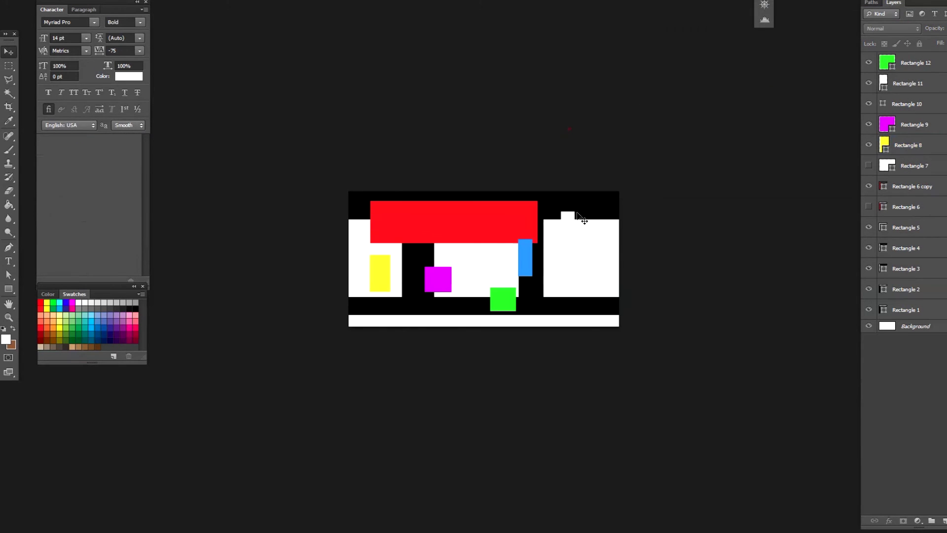
Step: Switch to Unity and examine the colored skybox rectangles around the knight from several angles
{"action": "key", "text": "alt+Tab"}
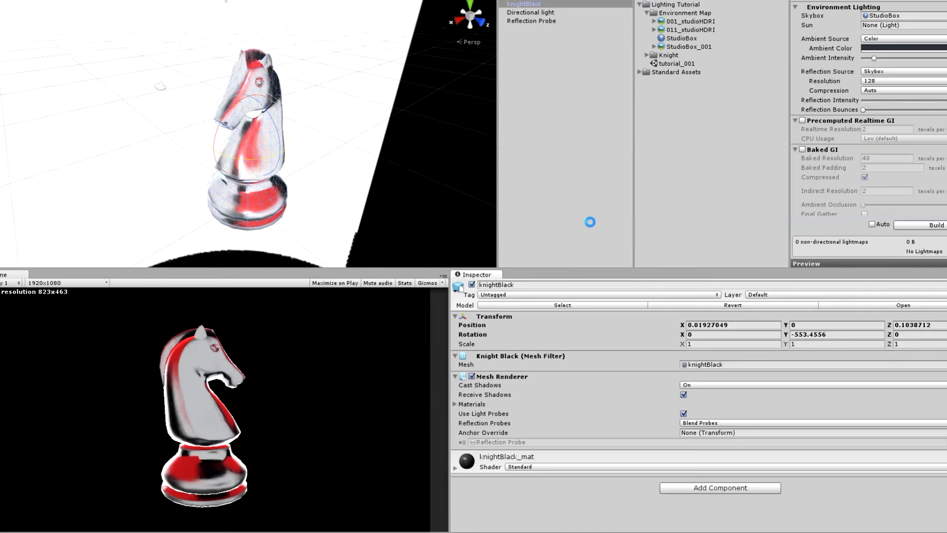
{"action": "middle_click_drag", "start_coordinate": [284, 109], "coordinate": [346, 171]}
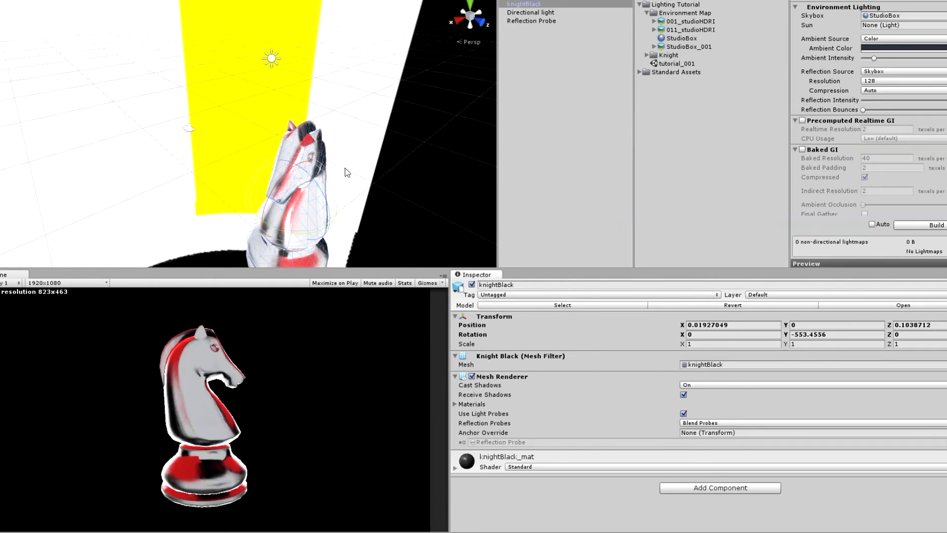
{"action": "left_click_drag", "start_coordinate": [346, 170], "coordinate": [291, 148], "text": "alt"}
{"action": "middle_click_drag", "start_coordinate": [291, 207], "coordinate": [289, 114]}
{"action": "left_click_drag", "start_coordinate": [266, 118], "coordinate": [315, 157], "text": "alt"}
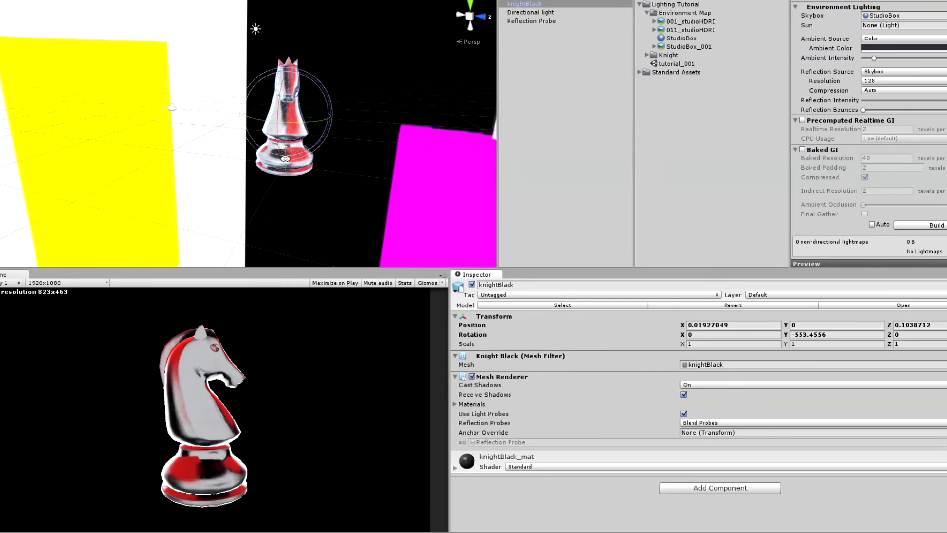
Step: Set the Reflection Probe's refresh mode to Every frame so the knight picks up the new skybox colors
{"action": "left_click", "coordinate": [531, 20]}
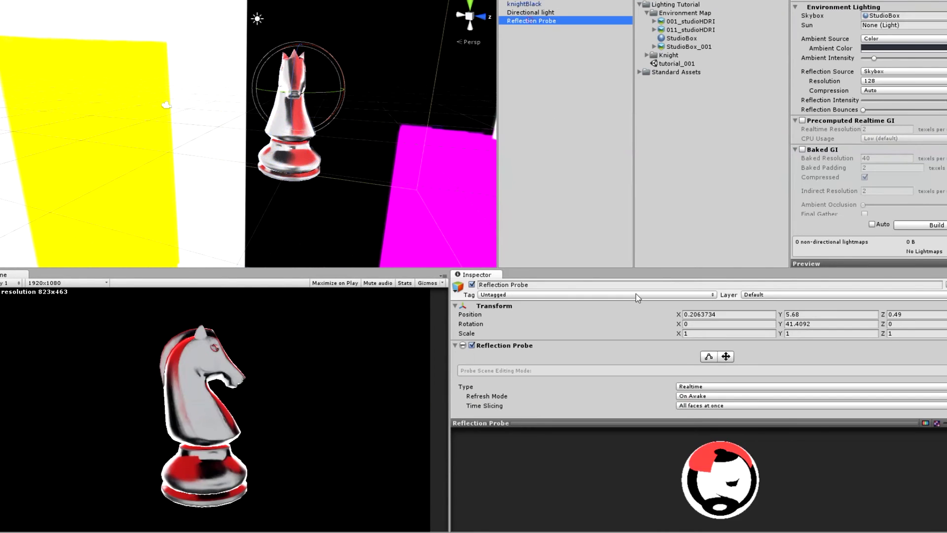
{"action": "left_click", "coordinate": [695, 396]}
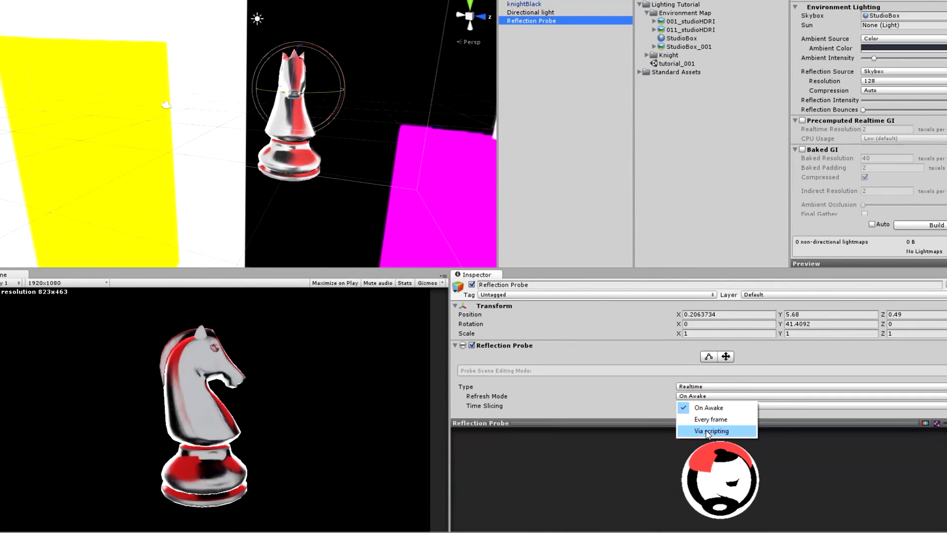
{"action": "left_click", "coordinate": [711, 419]}
{"action": "left_click", "coordinate": [695, 397]}
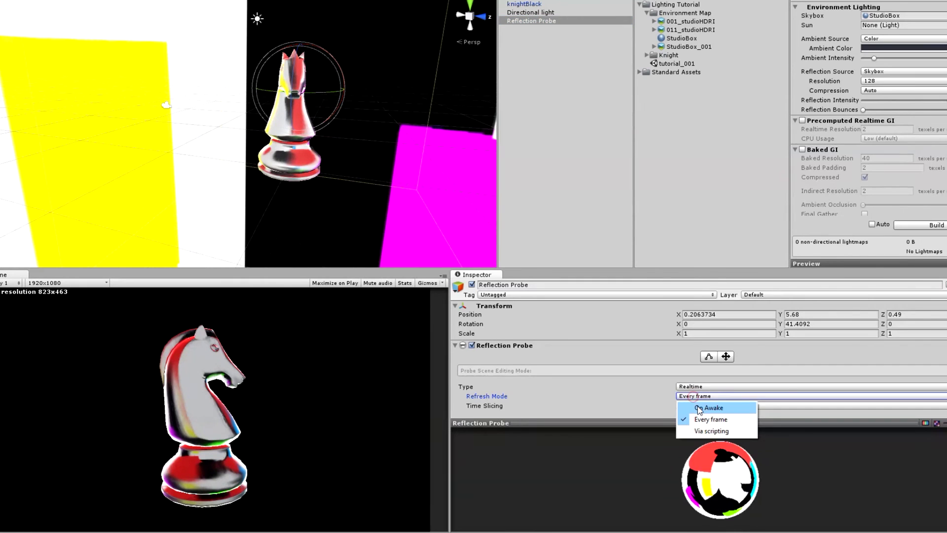
Step: Rotate the knight around its vertical axis to about -629 degrees and inspect its colored reflections against the yellow and magenta rectangles
{"action": "left_click", "coordinate": [350, 141]}
{"action": "middle_click_drag", "start_coordinate": [324, 196], "coordinate": [362, 246]}
{"action": "left_click", "coordinate": [344, 209]}
{"action": "left_click_drag", "start_coordinate": [362, 246], "coordinate": [469, 177], "text": "alt"}
{"action": "middle_click_drag", "start_coordinate": [308, 158], "coordinate": [260, 197]}
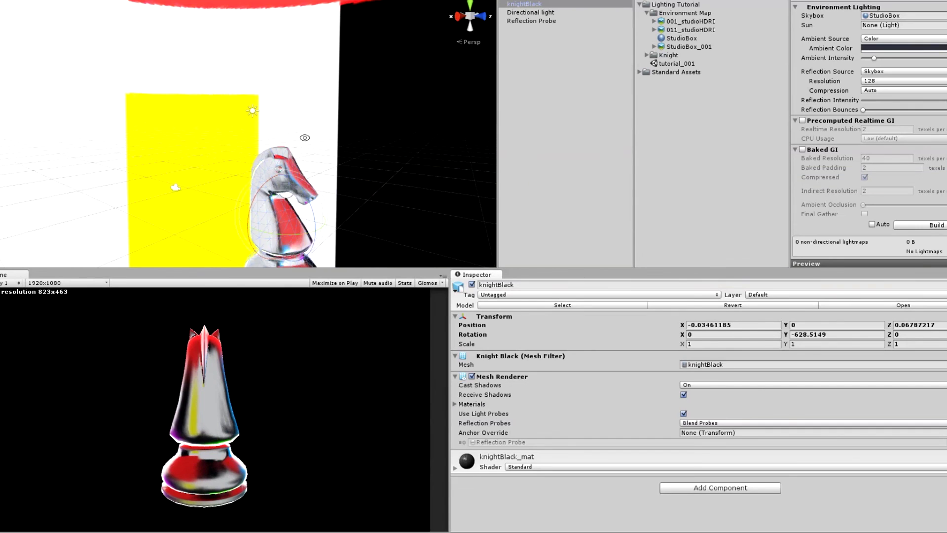
{"action": "left_click_drag", "start_coordinate": [260, 197], "coordinate": [322, 200], "text": "alt"}
{"action": "middle_click_drag", "start_coordinate": [322, 200], "coordinate": [334, 159]}
{"action": "left_click_drag", "start_coordinate": [335, 159], "coordinate": [264, 81], "text": "alt"}
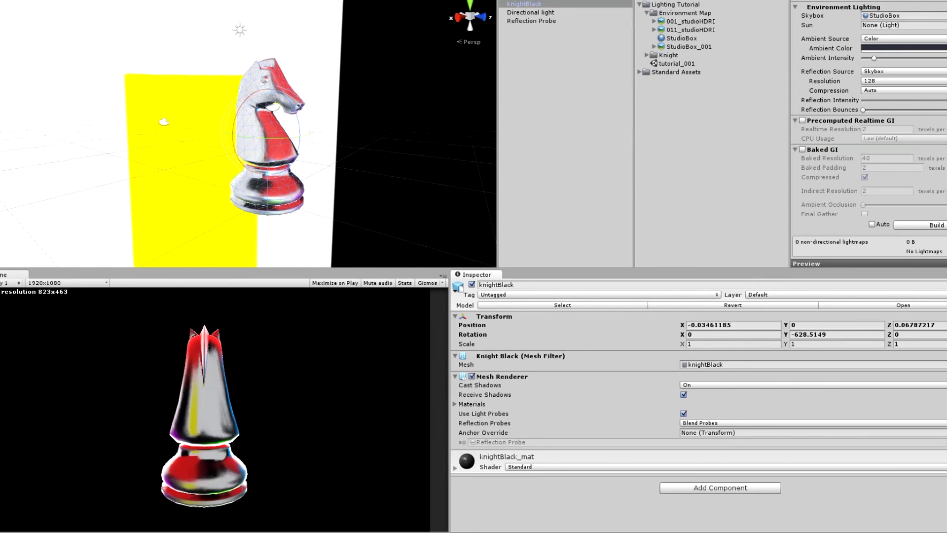
{"action": "left_click_drag", "start_coordinate": [272, 165], "coordinate": [303, 170], "text": "alt"}
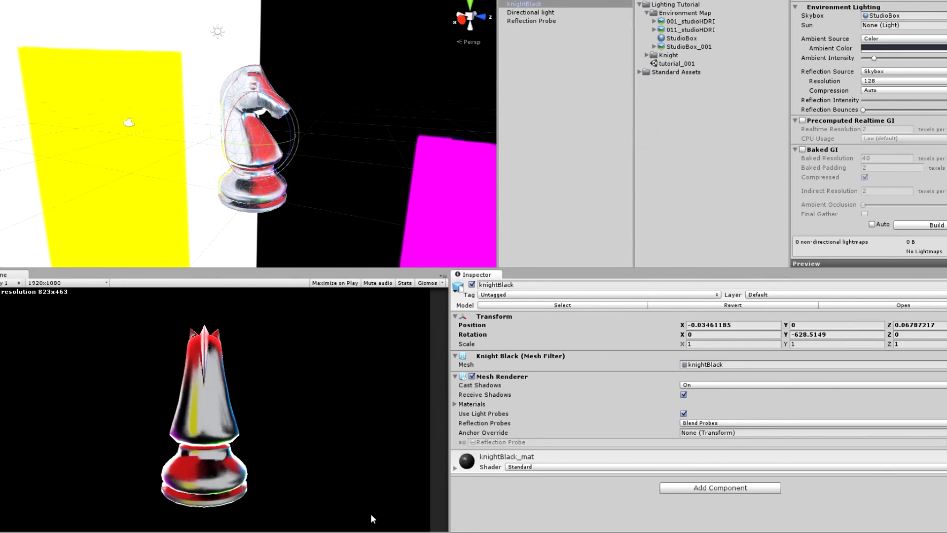
Step: Review the GO Board Set and Studio HDRI example videos on YouTube in the browser, and return to Unity
{"action": "left_click", "coordinate": [373, 531]}
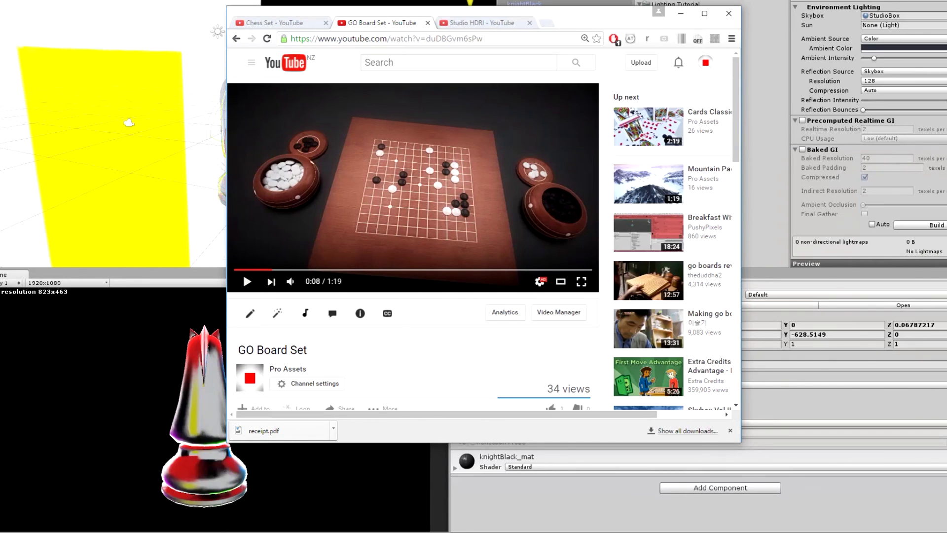
{"action": "left_click", "coordinate": [581, 281]}
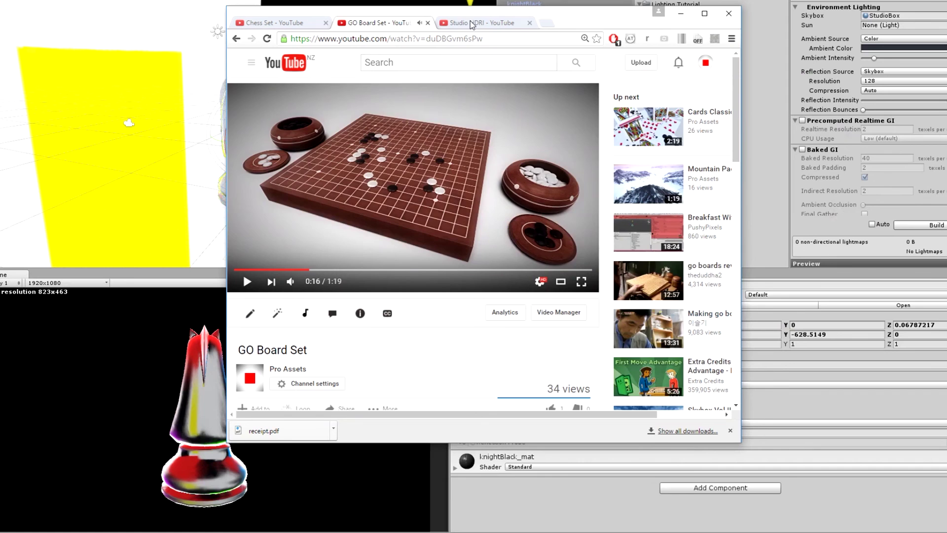
{"action": "key", "text": "ctrl+Tab"}
{"action": "left_click", "coordinate": [247, 276]}
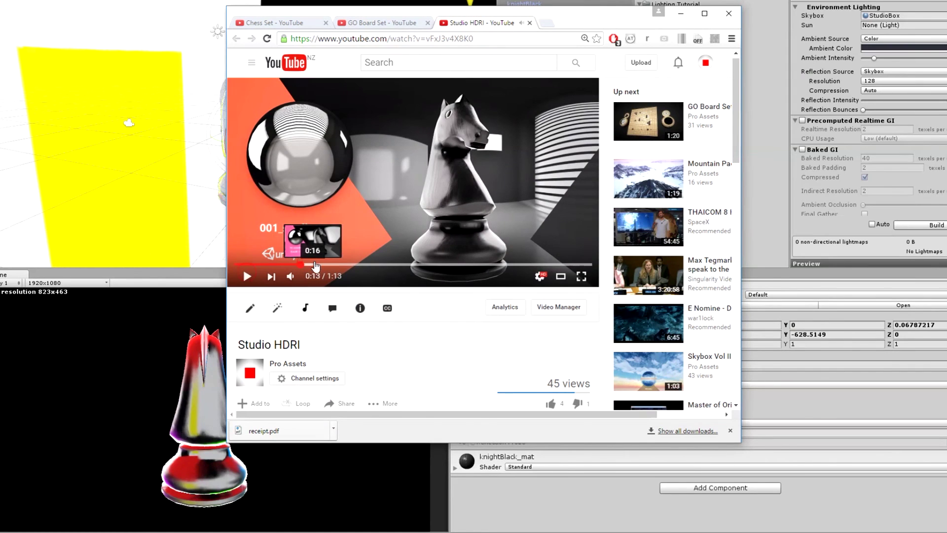
{"action": "left_click", "coordinate": [300, 264]}
{"action": "left_click", "coordinate": [343, 265]}
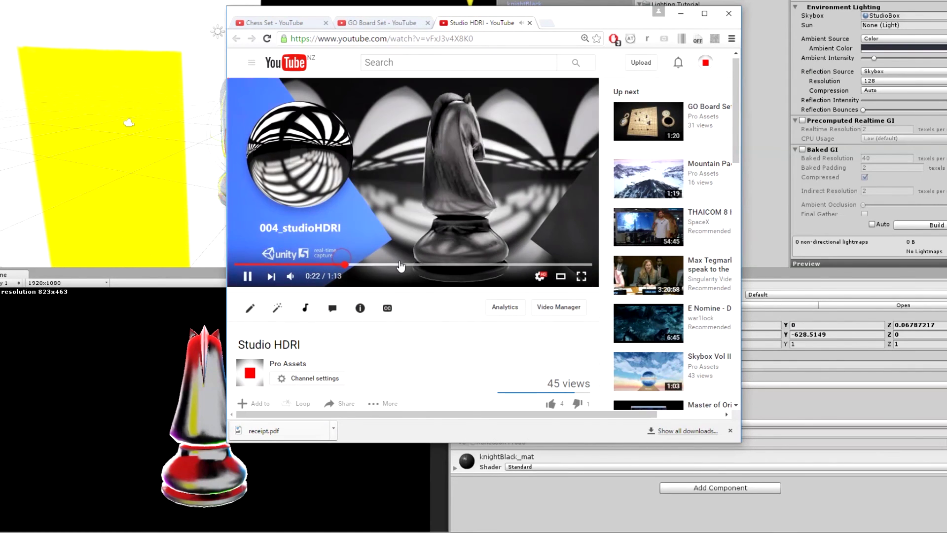
{"action": "left_click", "coordinate": [402, 265]}
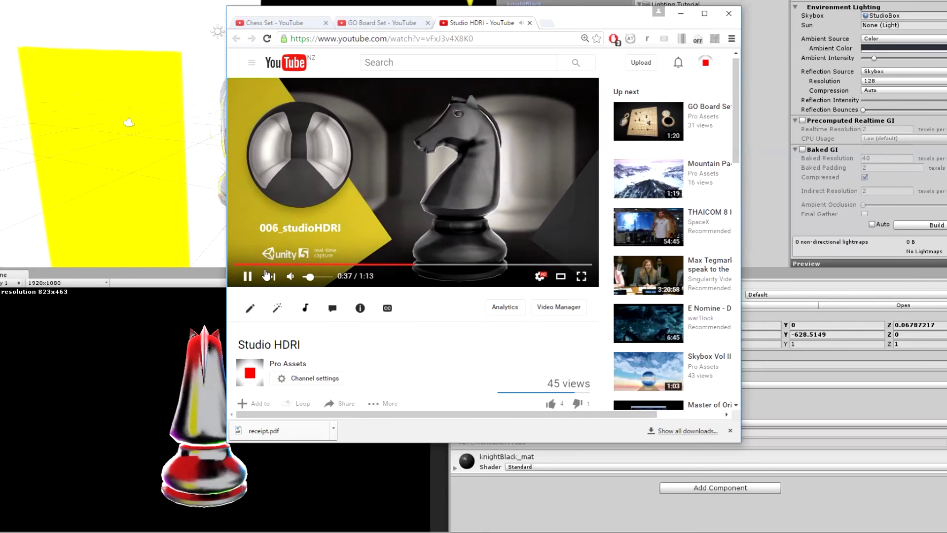
{"action": "left_click", "coordinate": [248, 276]}
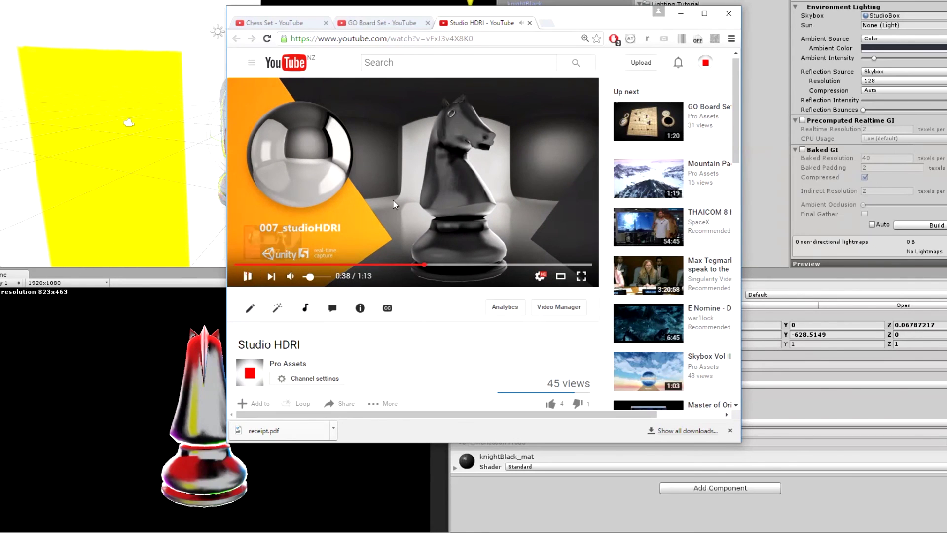
{"action": "left_click", "coordinate": [713, 11]}
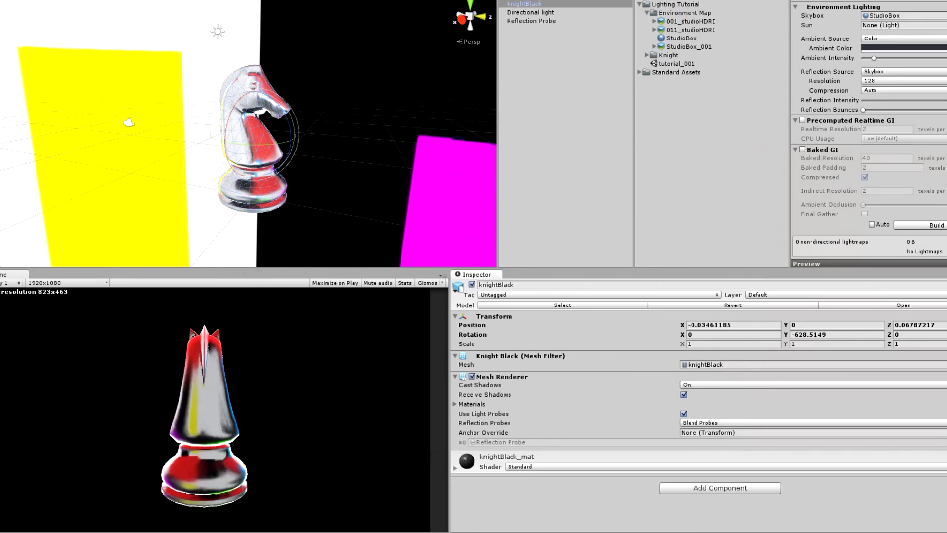